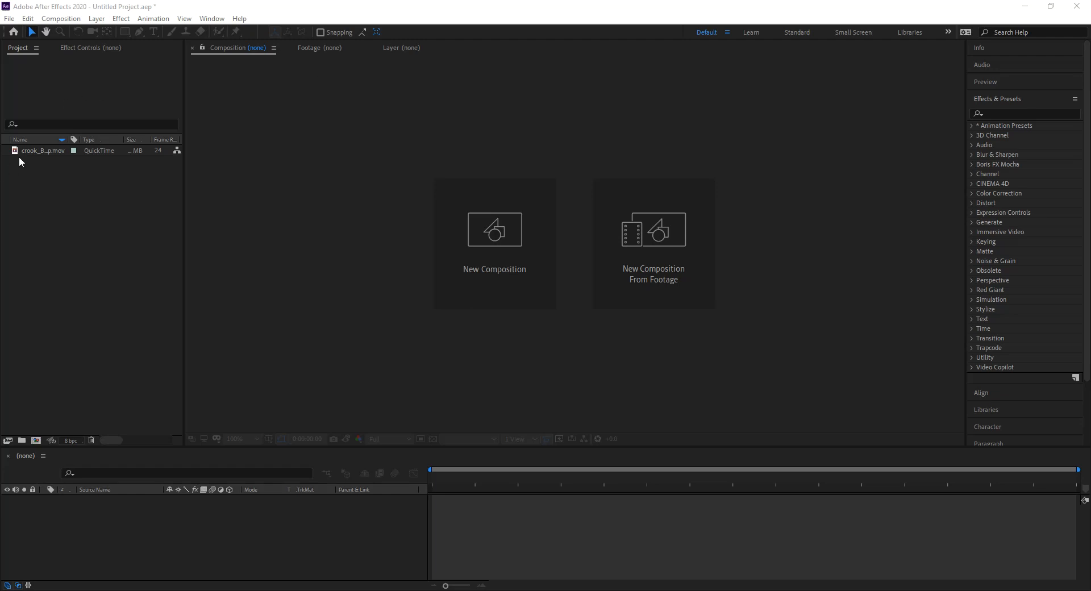
Step: Create a composition from the crook_Bonk_Bridge_Gap footage and move to 0:00:05:22, just before the skateboarder jumps
{"action": "left_click_drag", "start_coordinate": [22, 151], "coordinate": [37, 442]}
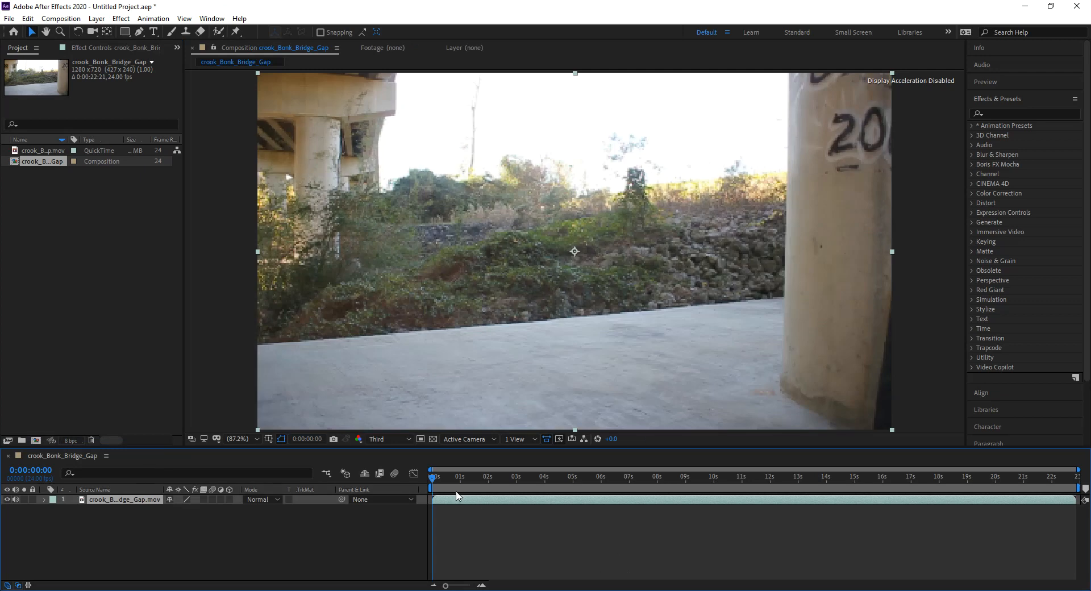
{"action": "left_click_drag", "start_coordinate": [448, 479], "coordinate": [652, 482]}
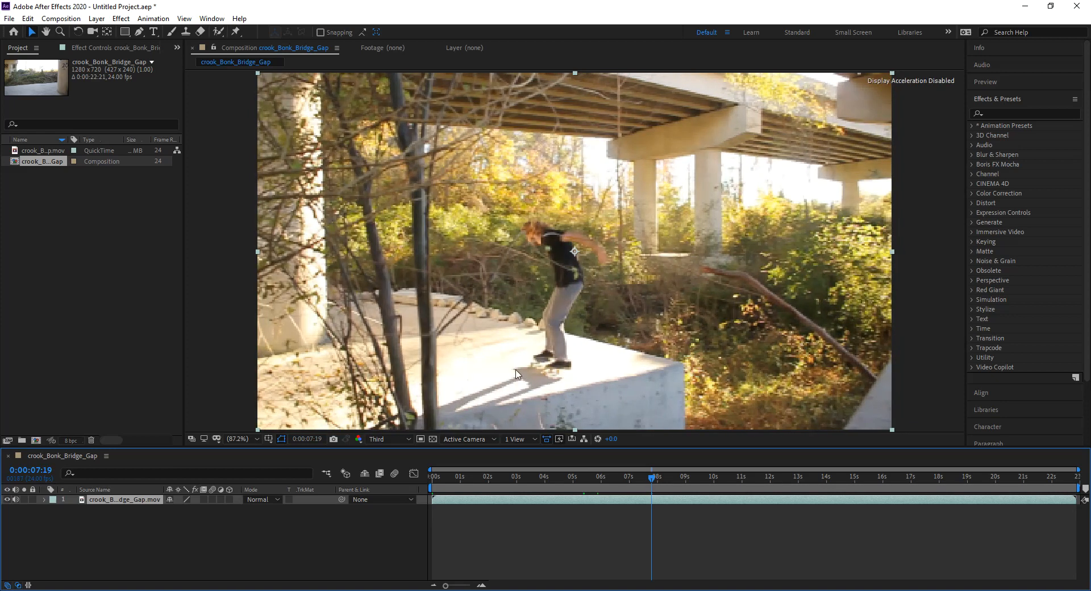
{"action": "left_click", "coordinate": [654, 482]}
{"action": "left_click_drag", "start_coordinate": [653, 481], "coordinate": [598, 474]}
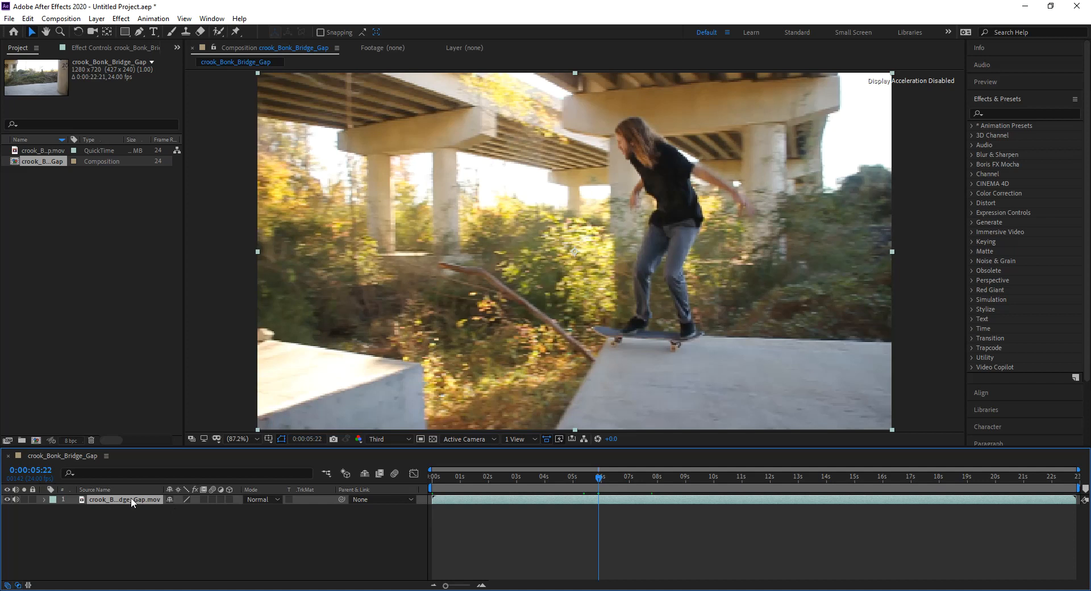
Step: Duplicate the footage layer and trim the copy to run from 0:00:05:22 to 0:00:08:12
{"action": "key", "text": "ctrl+d"}
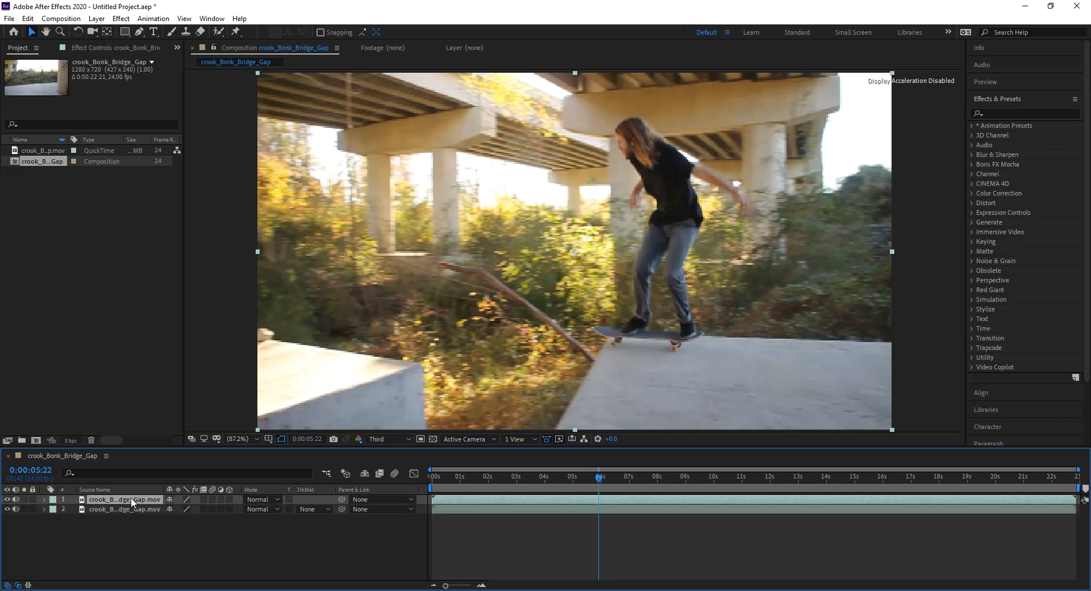
{"action": "key", "text": "alt+bracketleft"}
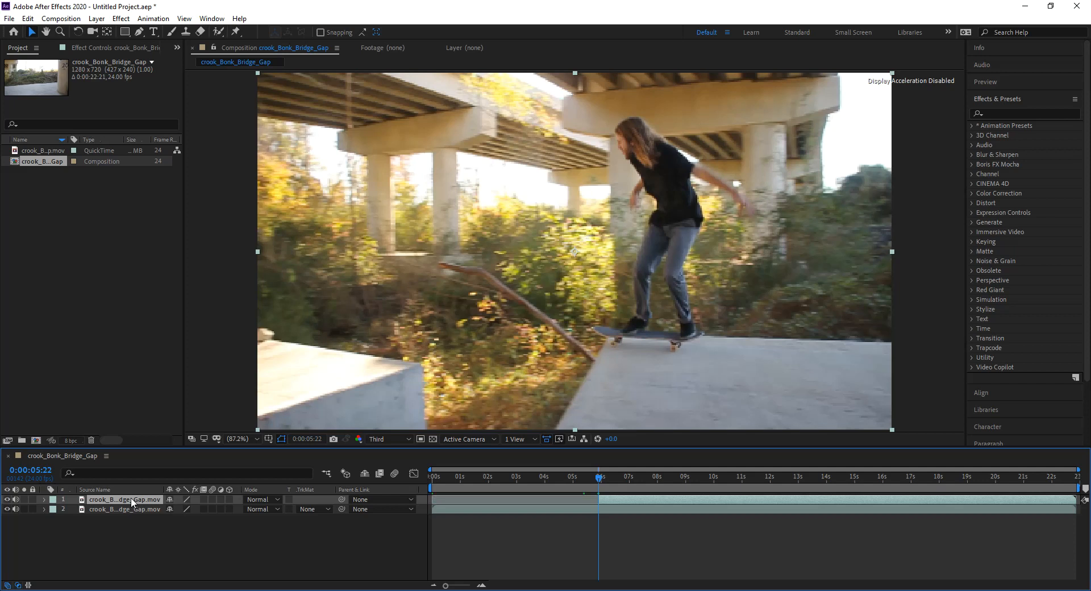
{"action": "left_click", "coordinate": [658, 481]}
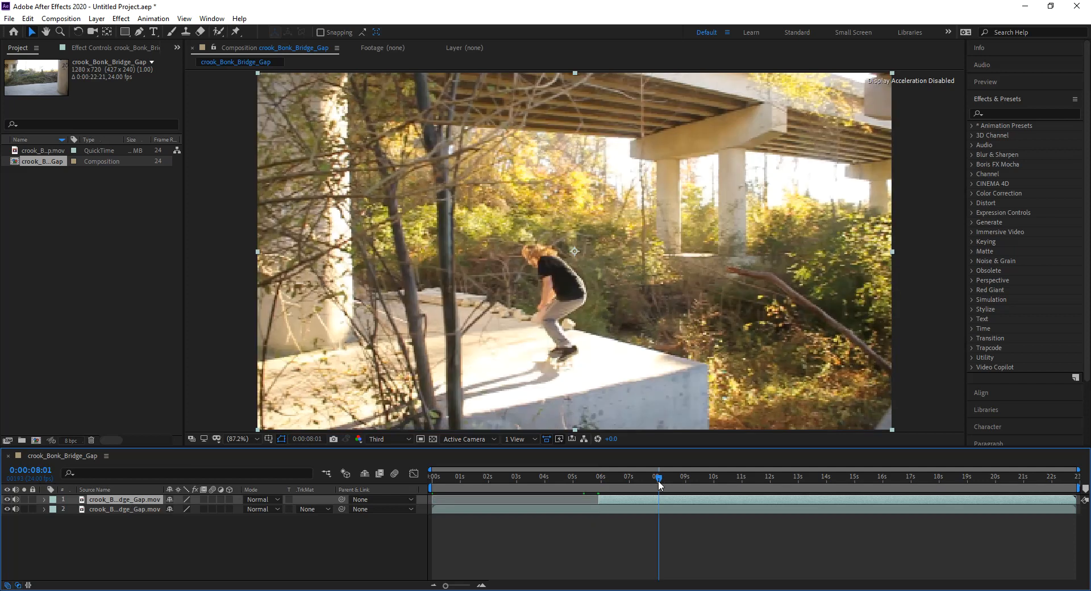
{"action": "left_click_drag", "start_coordinate": [660, 484], "coordinate": [654, 484]}
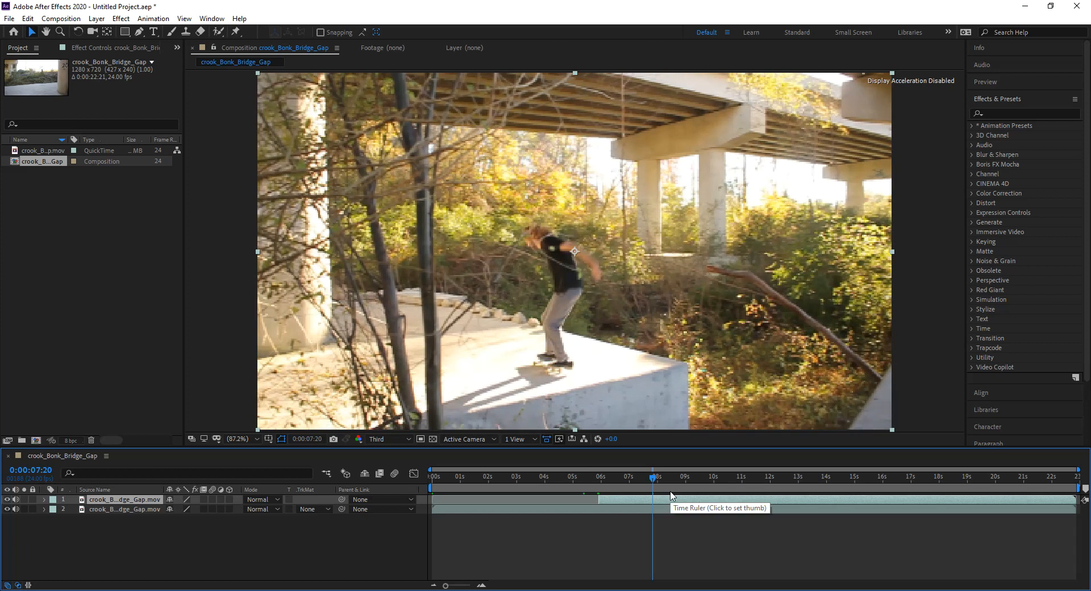
{"action": "left_click_drag", "start_coordinate": [653, 482], "coordinate": [672, 482]}
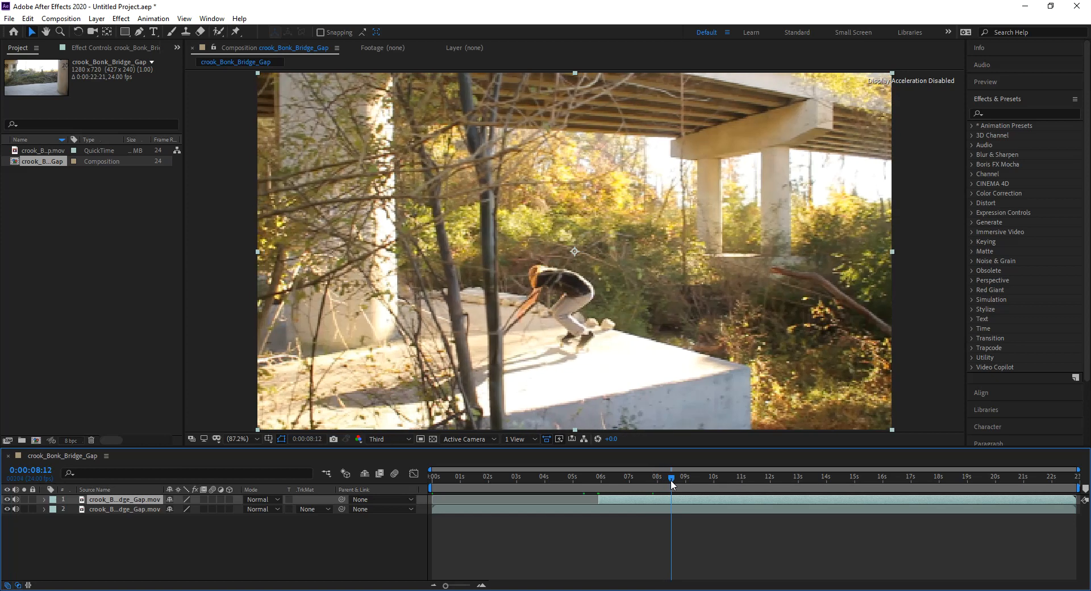
{"action": "key", "text": "alt+bracketright"}
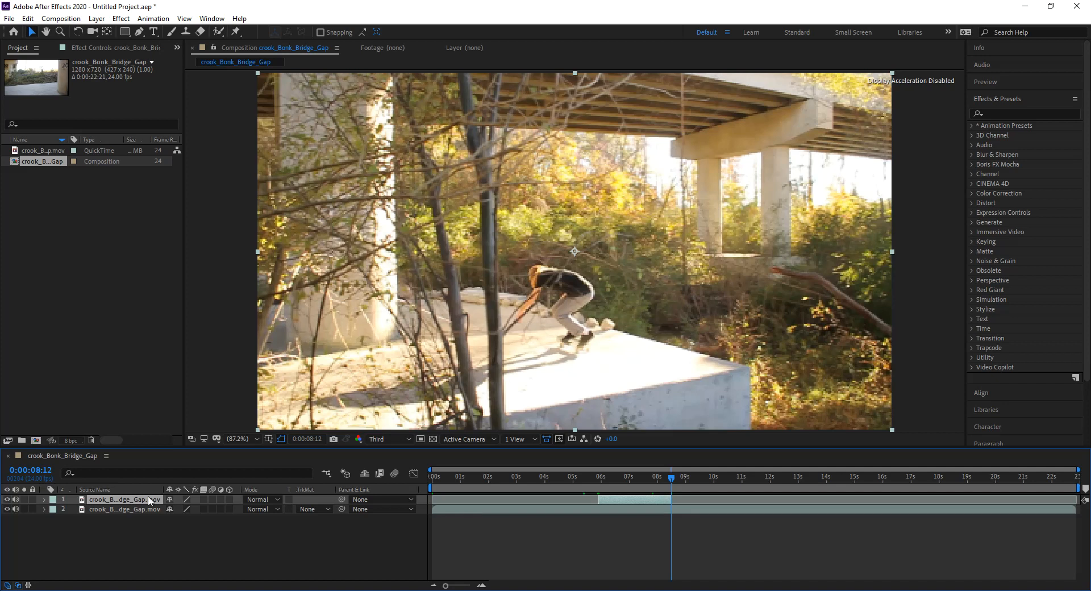
Step: Set the preview resolution to Full and open the trimmed copy for layer editing at its in point
{"action": "left_click", "coordinate": [379, 440]}
{"action": "left_click", "coordinate": [394, 466]}
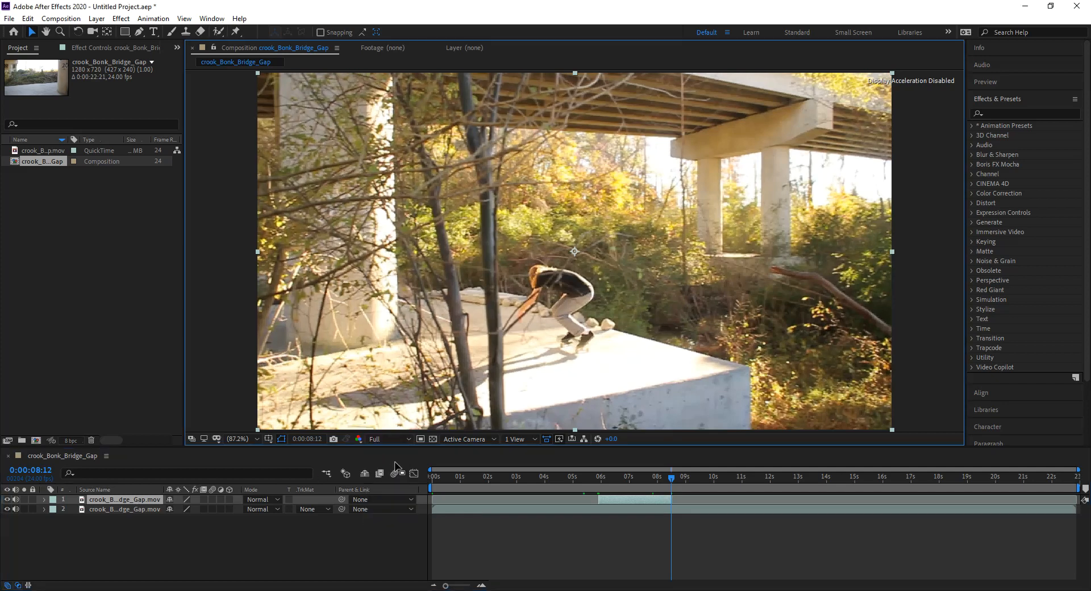
{"action": "double_click", "coordinate": [130, 497]}
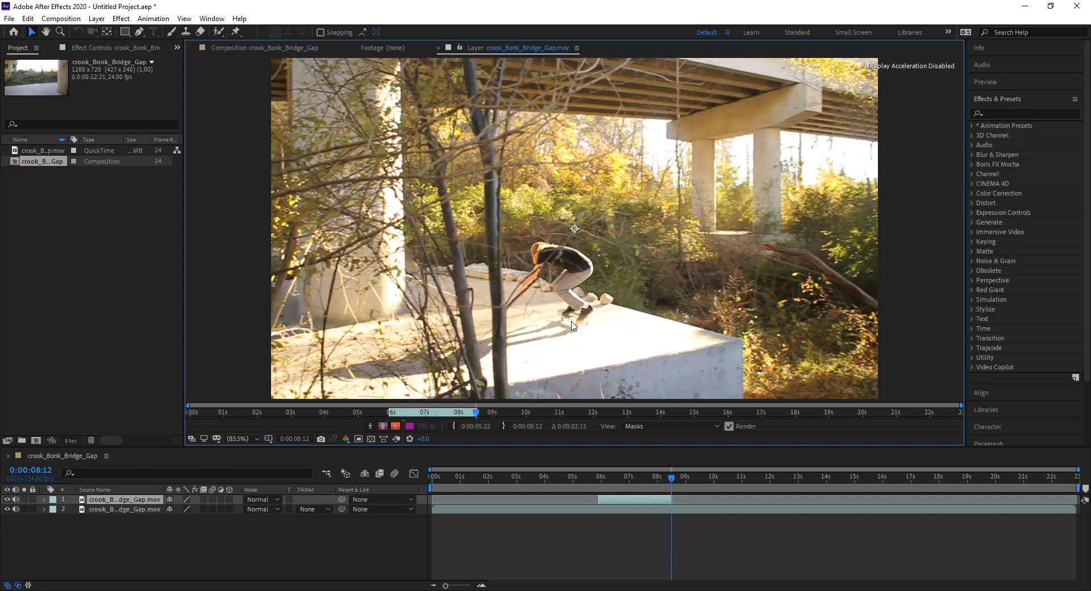
{"action": "key", "text": "i"}
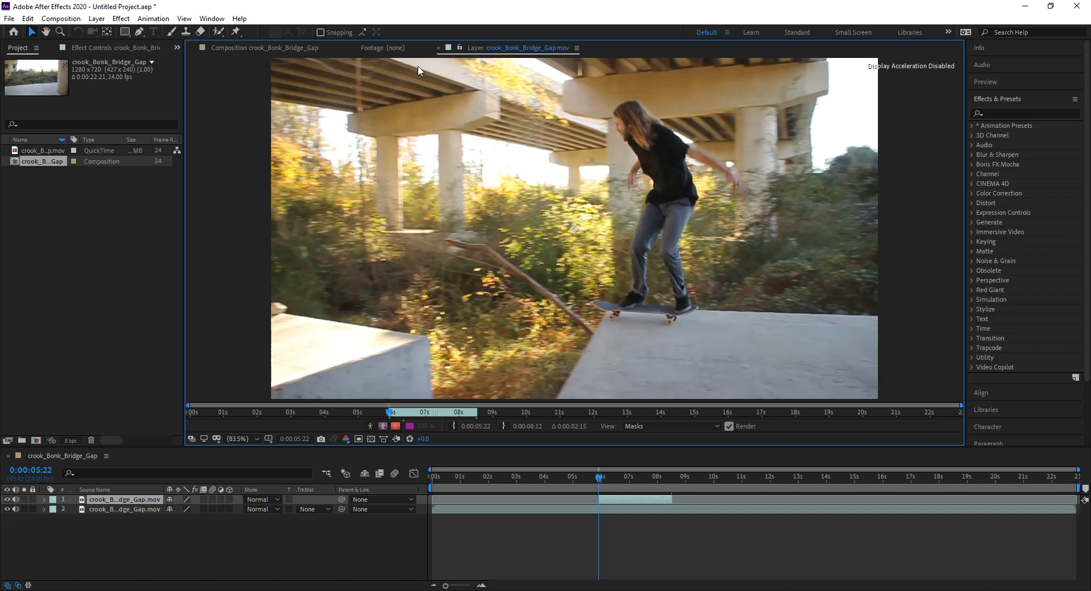
Step: Activate the Brush tool and set the brush diameter to 10 pixels
{"action": "left_click", "coordinate": [171, 32]}
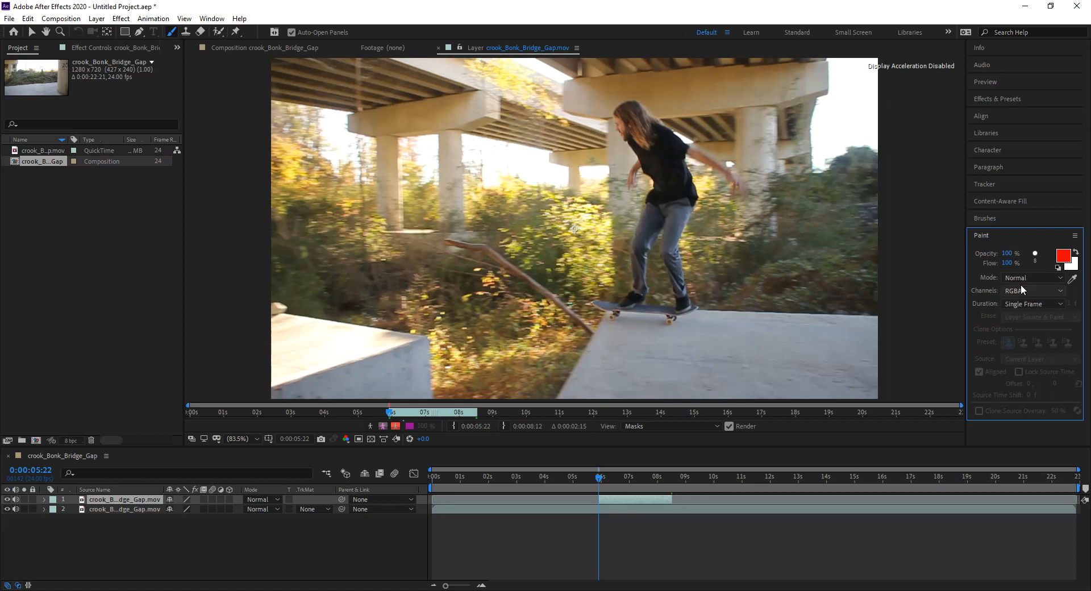
{"action": "left_click", "coordinate": [212, 19]}
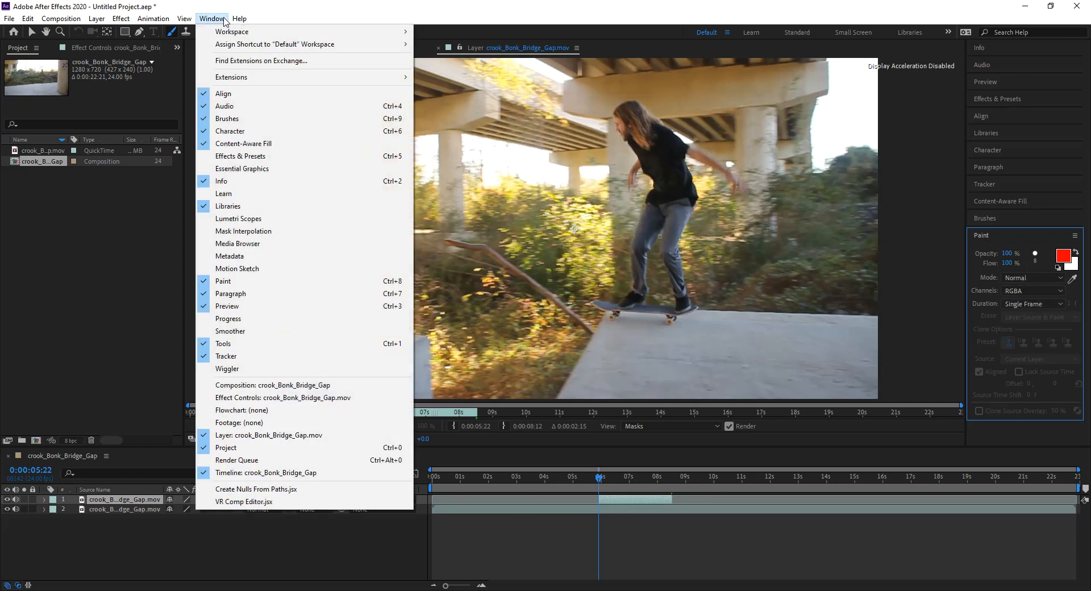
{"action": "left_click", "coordinate": [948, 10]}
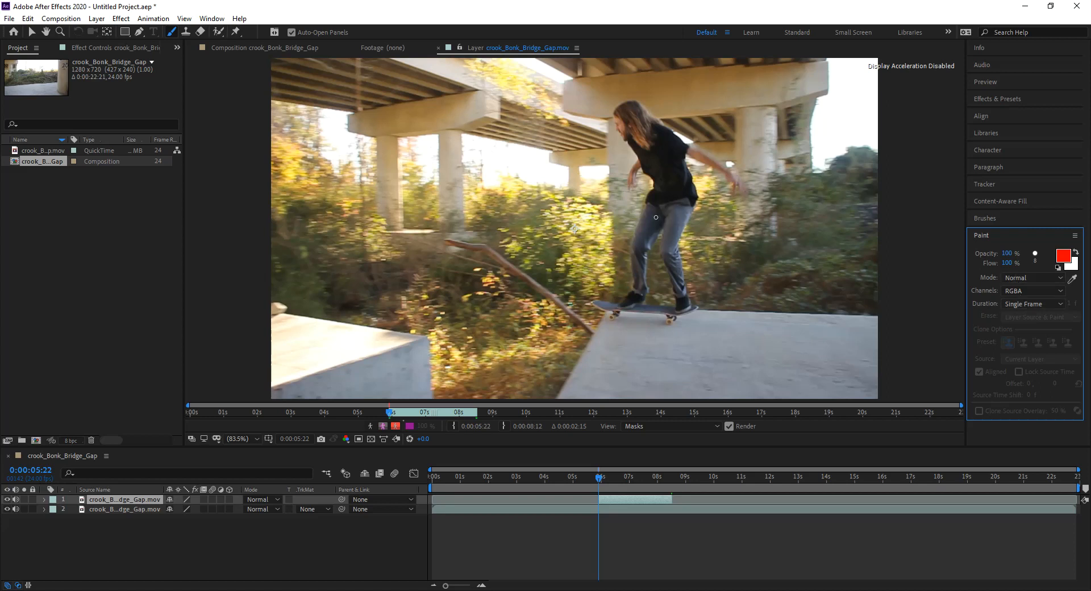
{"action": "left_click_drag", "start_coordinate": [656, 217], "coordinate": [671, 217], "text": "ctrl"}
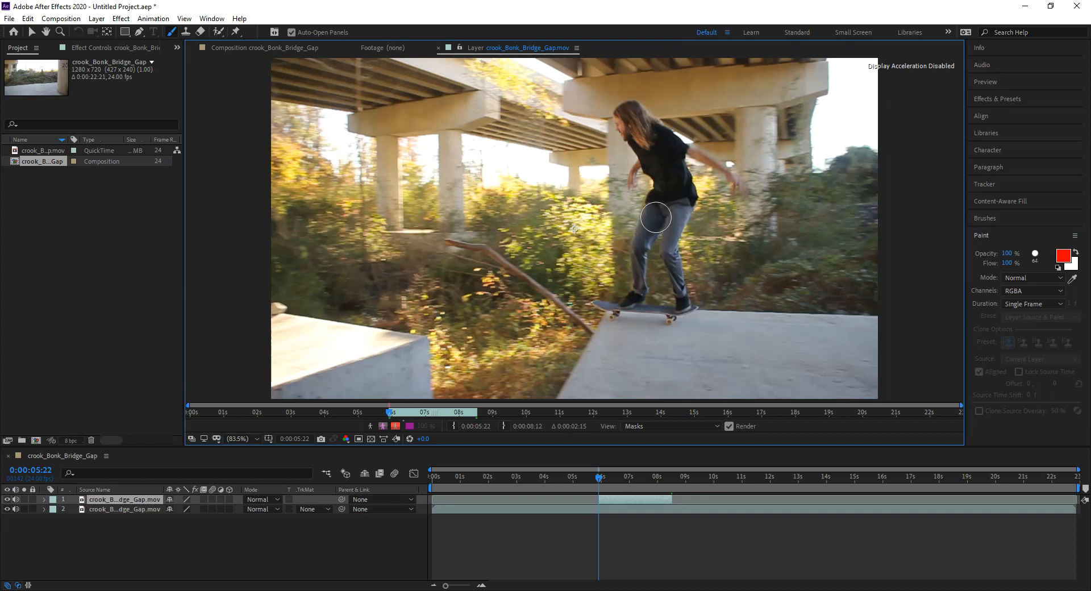
{"action": "left_click_drag", "start_coordinate": [671, 217], "coordinate": [658, 217], "text": "ctrl"}
{"action": "left_click_drag", "start_coordinate": [658, 217], "coordinate": [655, 218], "text": "ctrl"}
Step: Set the paint stroke duration to Single Frame
{"action": "left_click", "coordinate": [1059, 304]}
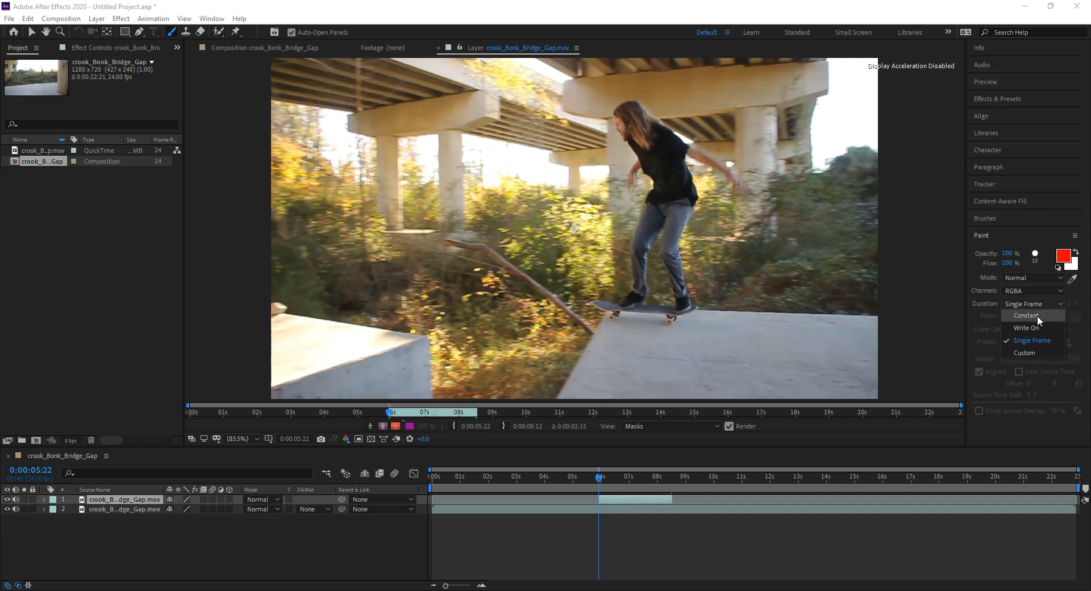
{"action": "left_click", "coordinate": [1038, 341]}
{"action": "left_click", "coordinate": [1040, 303]}
{"action": "left_click", "coordinate": [1040, 340]}
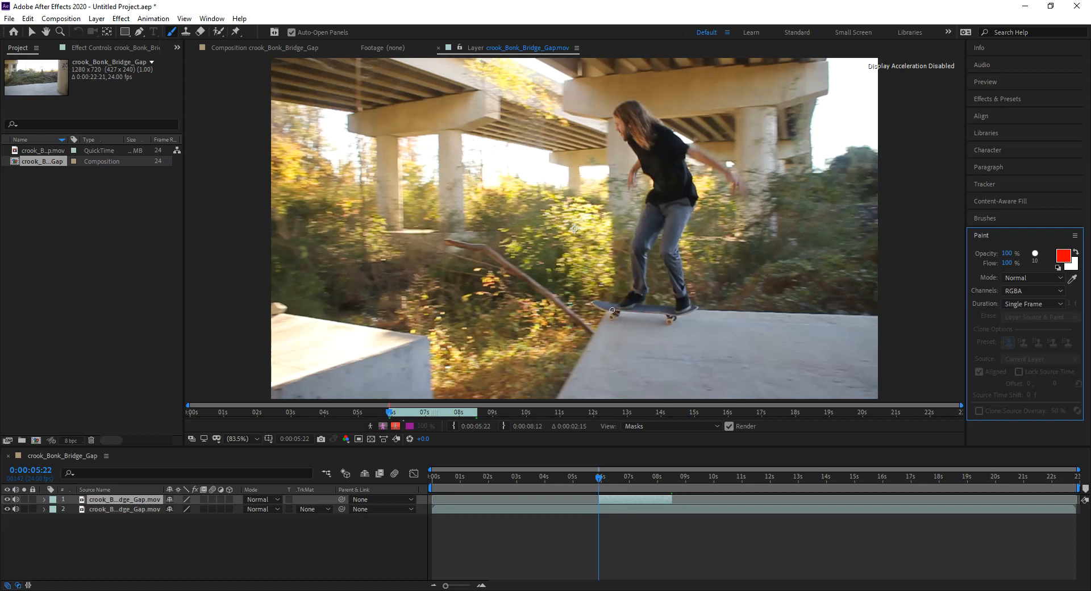
Step: Paint short red strokes frame by frame from 0:00:05:22 to 0:00:06:03, progressing from the skateboard's nose over the front foot to the shin
{"action": "left_click_drag", "start_coordinate": [614, 309], "coordinate": [596, 307]}
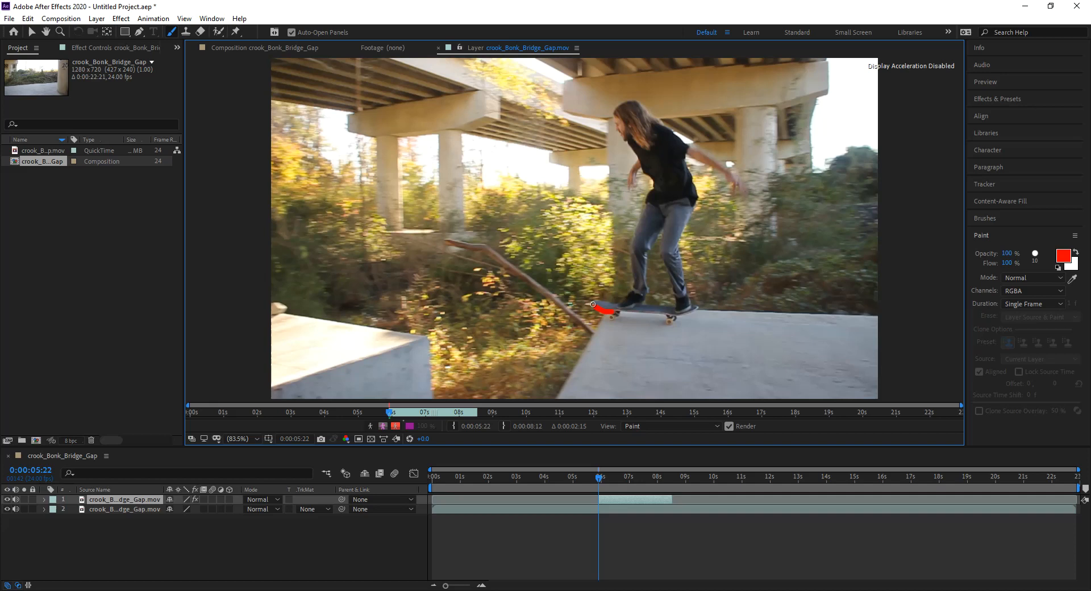
{"action": "key", "text": "Page_Down"}
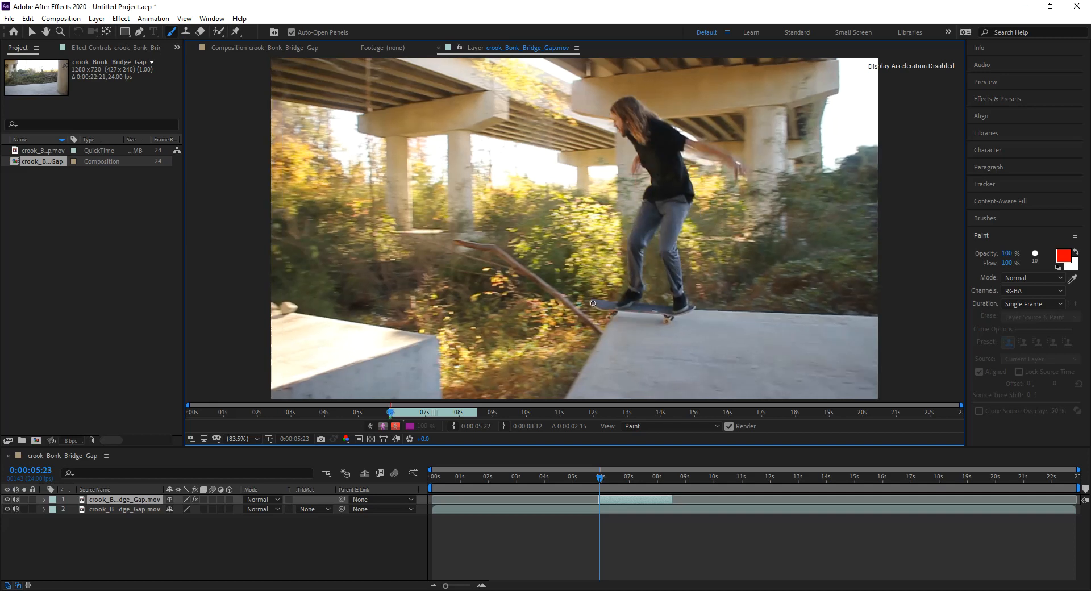
{"action": "left_click_drag", "start_coordinate": [592, 302], "coordinate": [597, 297]}
{"action": "key", "text": "Page_Down"}
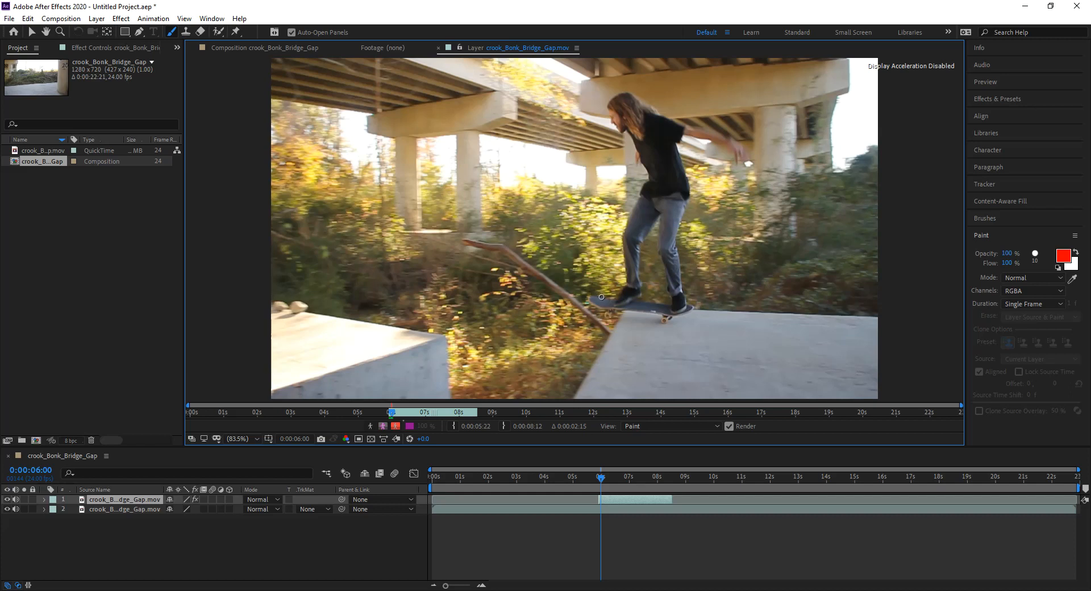
{"action": "key", "text": "Page_Down"}
{"action": "left_click_drag", "start_coordinate": [613, 295], "coordinate": [616, 292]}
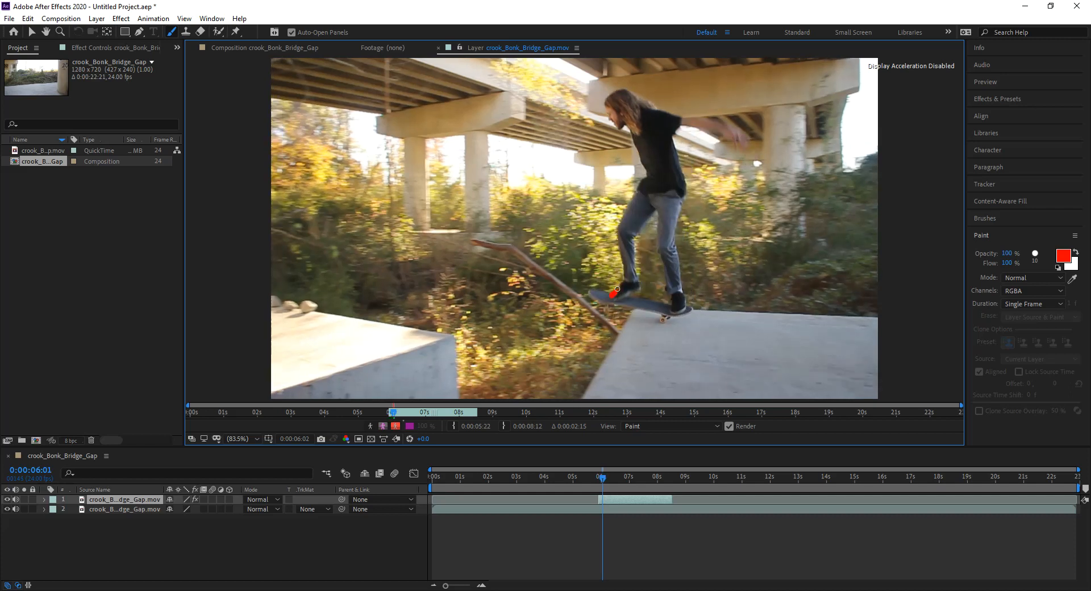
{"action": "key", "text": "Page_Down"}
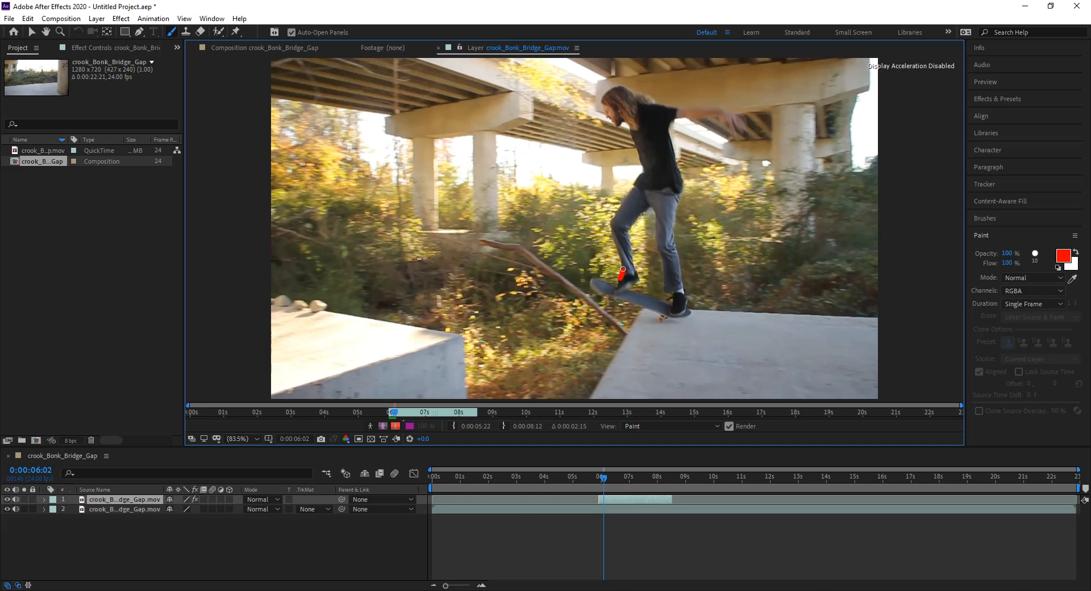
{"action": "key", "text": "Page_Down"}
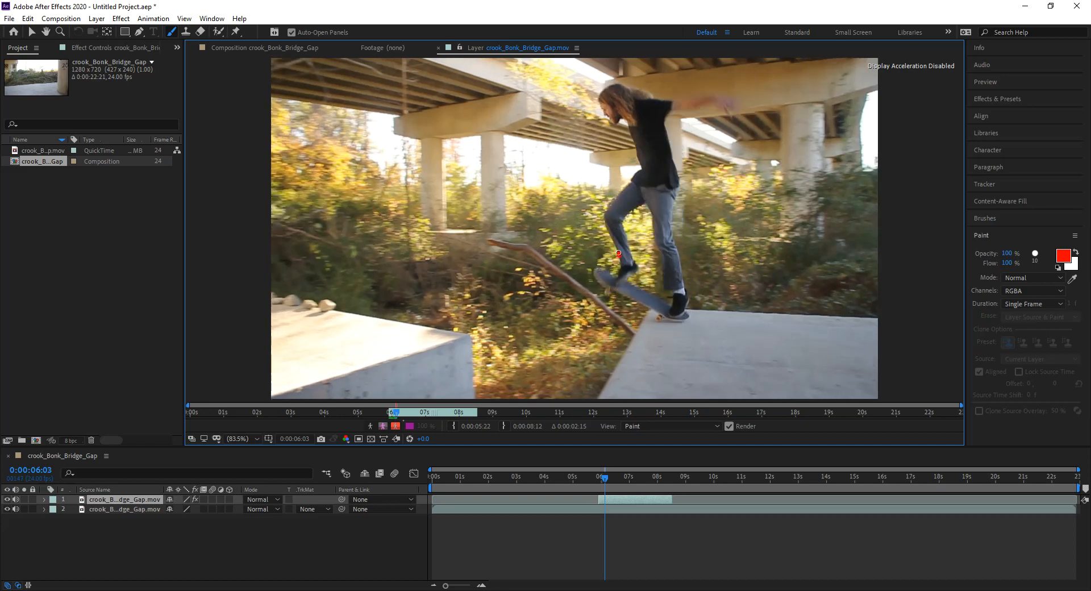
Step: Paint red dabs on frames 0:00:06:04 to 0:00:06:06 up to the skater's front knee, redoing the last one
{"action": "key", "text": "Page_Down"}
{"action": "left_click", "coordinate": [605, 227]}
{"action": "key", "text": "Page_Down"}
{"action": "left_click", "coordinate": [595, 207]}
{"action": "key", "text": "Page_Down"}
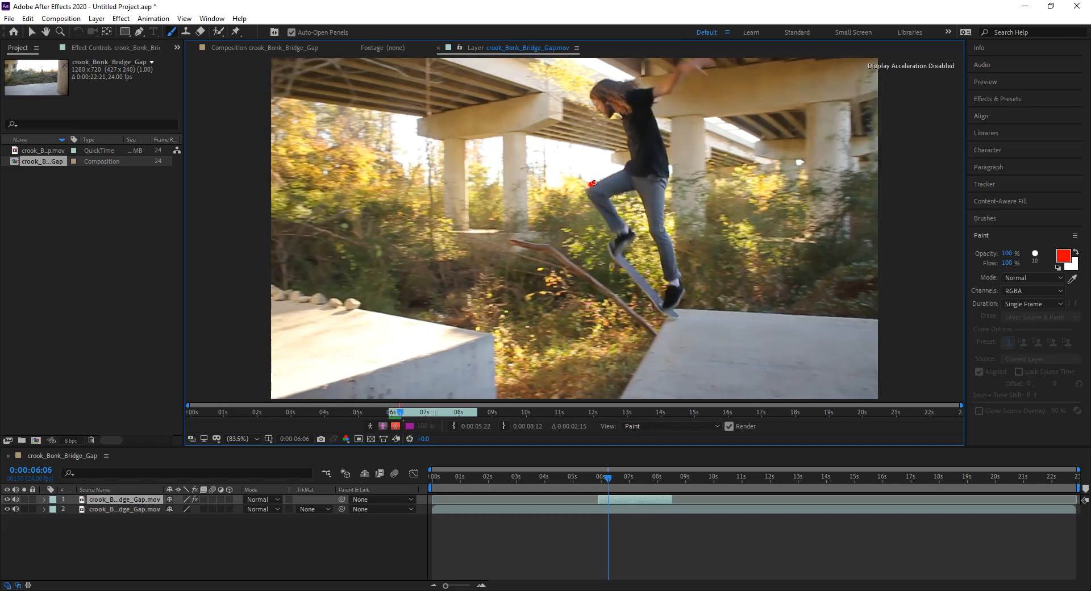
{"action": "key", "text": "ctrl+z"}
{"action": "left_click", "coordinate": [587, 190]}
Step: Continue the red line along the skater's raised thigh on frames 0:00:06:07 to 0:00:06:10, undoing the last stroke
{"action": "key", "text": "Page_Down"}
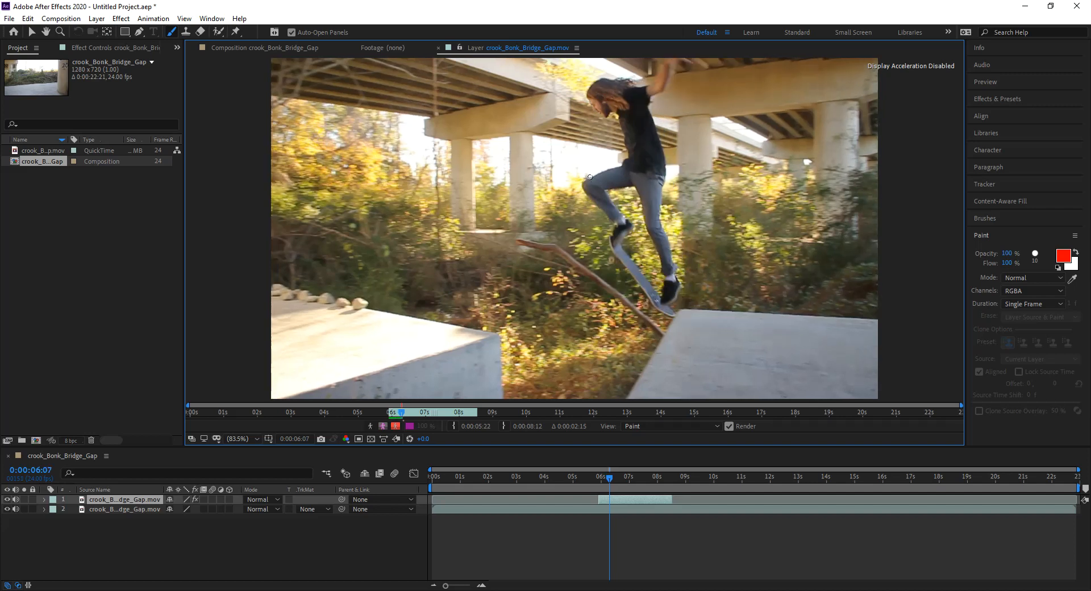
{"action": "key", "text": "Page_Down"}
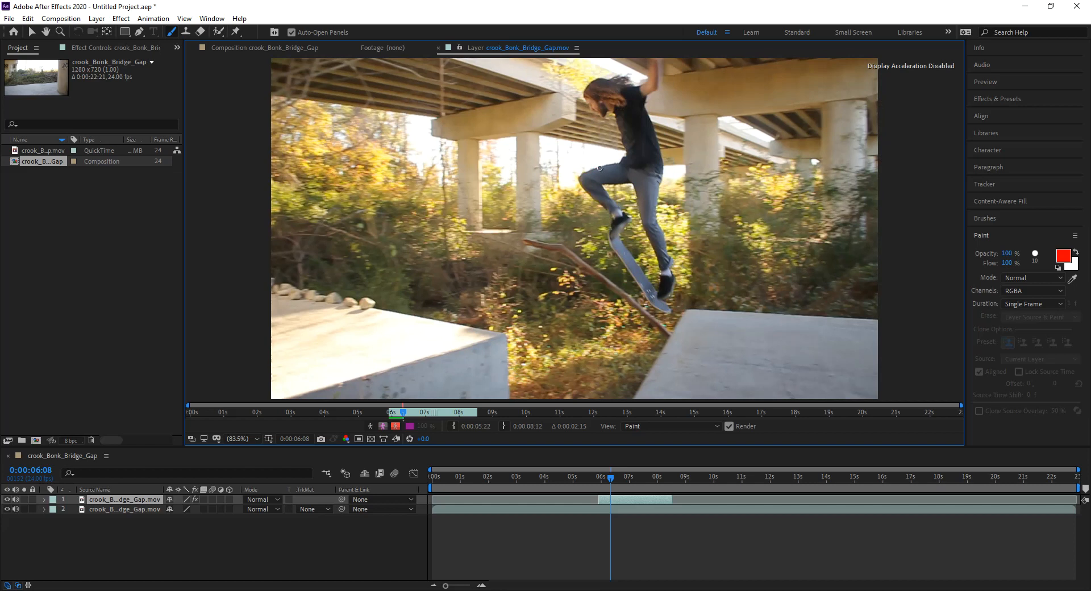
{"action": "key", "text": "Page_Down"}
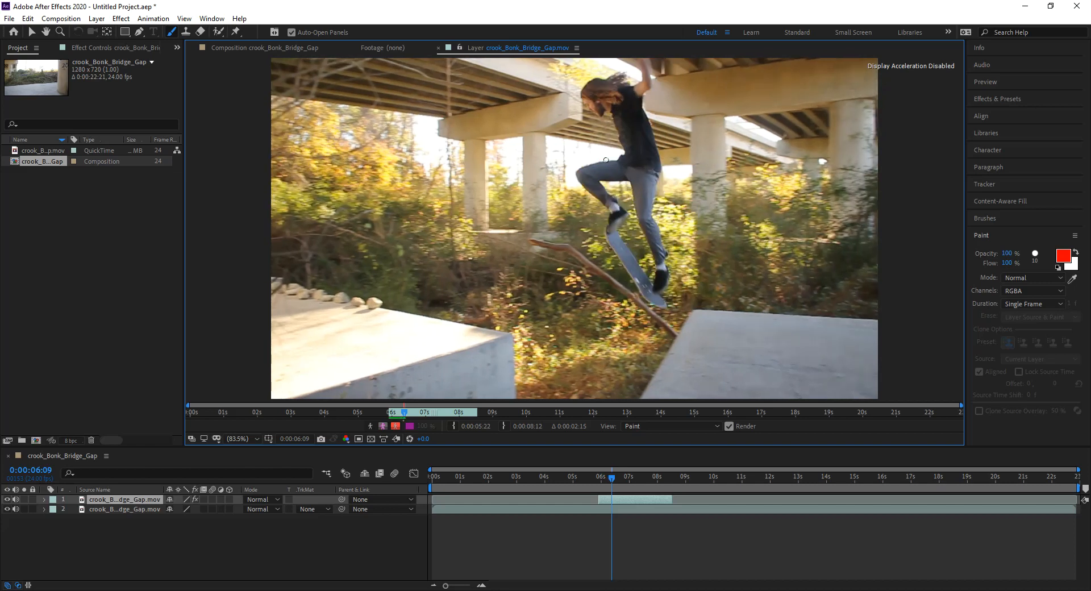
{"action": "left_click_drag", "start_coordinate": [606, 160], "coordinate": [619, 157]}
{"action": "key", "text": "Page_Down"}
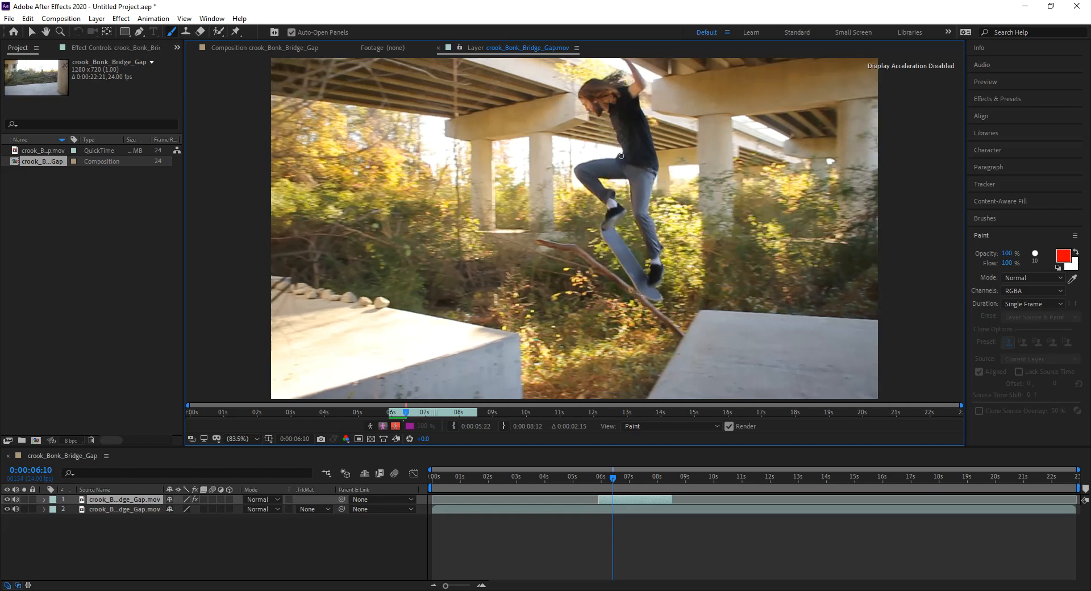
{"action": "left_click_drag", "start_coordinate": [617, 155], "coordinate": [620, 149]}
{"action": "key", "text": "ctrl+z"}
Step: Paint red strokes frame by frame from 0:00:06:11 to 0:00:06:14, following the skater's chest up to the neck
{"action": "key", "text": "Page_Down"}
{"action": "left_click_drag", "start_coordinate": [620, 146], "coordinate": [615, 137]}
{"action": "key", "text": "Page_Down"}
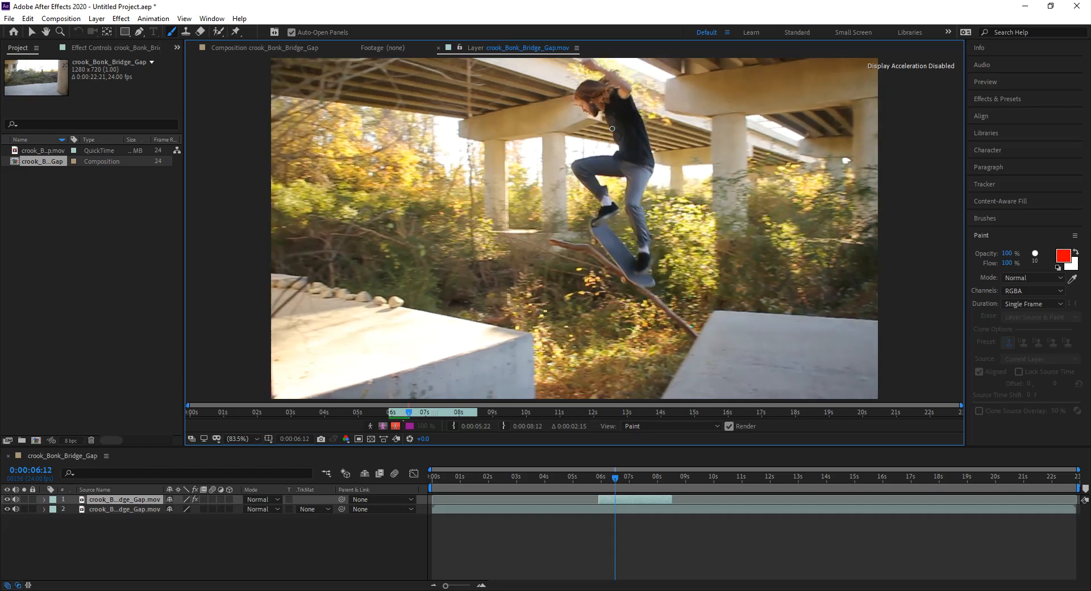
{"action": "key", "text": "Page_Down"}
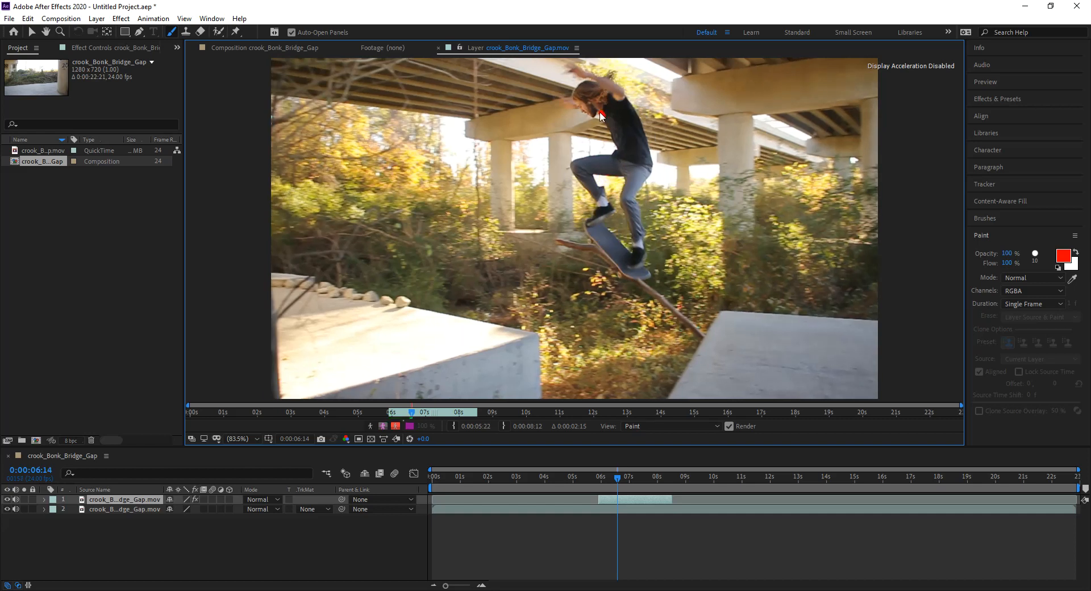
{"action": "key", "text": "Page_Down"}
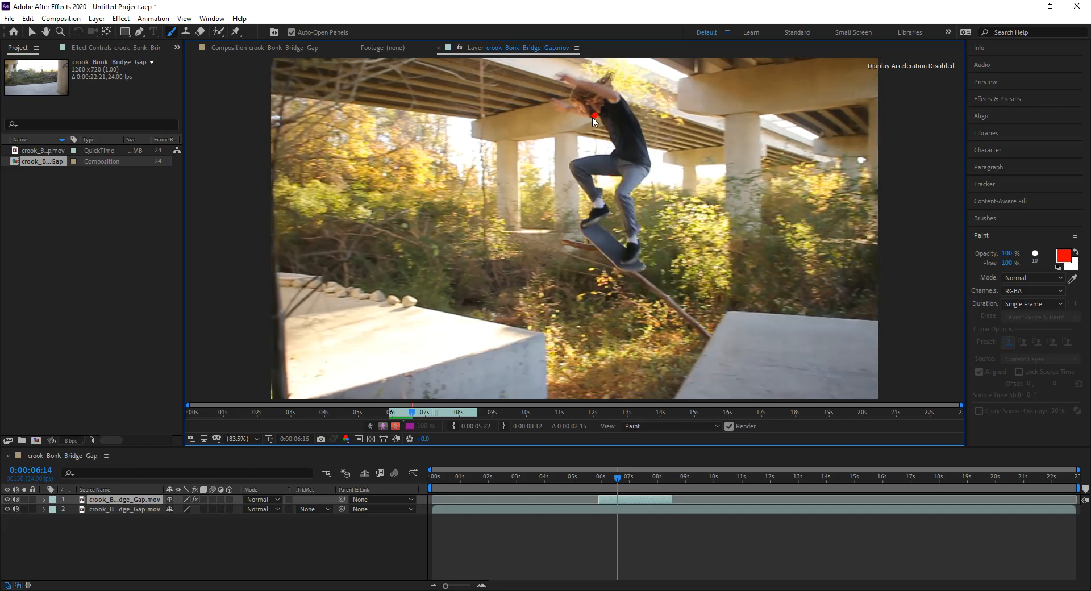
Step: Paint red strokes around the skater's face on frames 0:00:06:15 to 0:00:06:17, replacing the long last stroke with a dab and a short stroke
{"action": "key", "text": "Page_Down"}
{"action": "left_click", "coordinate": [590, 121]}
{"action": "key", "text": "Page_Down"}
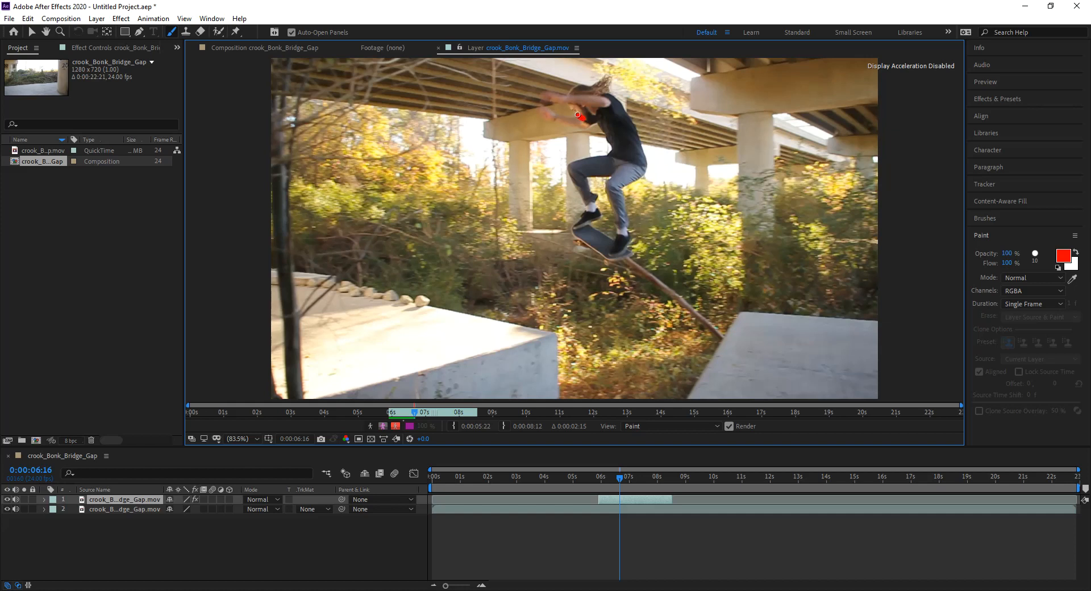
{"action": "key", "text": "Page_Down"}
{"action": "left_click_drag", "start_coordinate": [572, 113], "coordinate": [569, 91]}
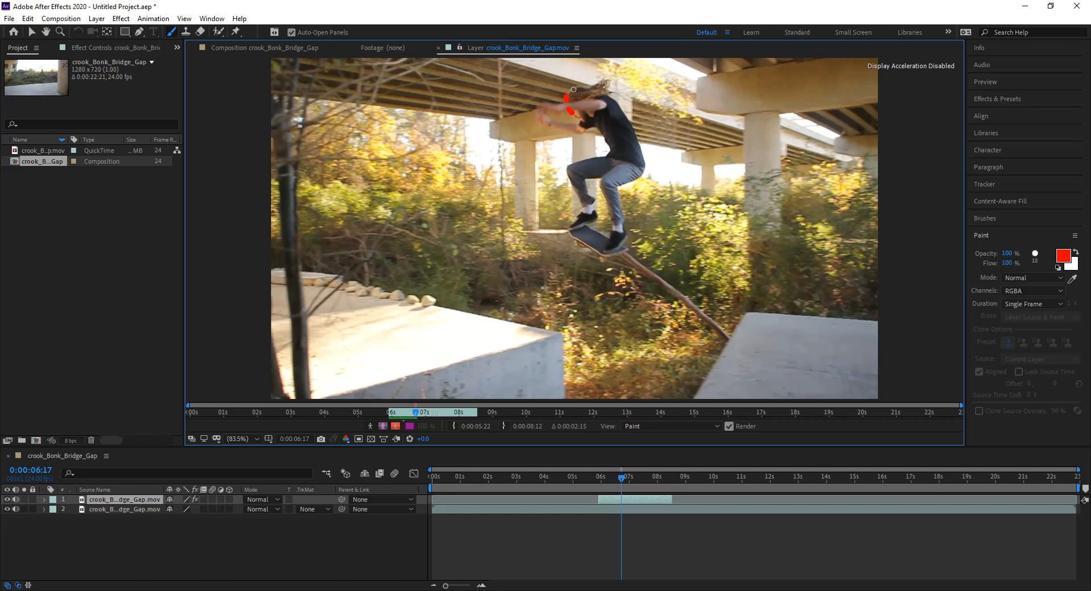
{"action": "key", "text": "ctrl+z"}
{"action": "left_click", "coordinate": [571, 112]}
{"action": "left_click_drag", "start_coordinate": [566, 100], "coordinate": [567, 94]}
{"action": "key", "text": "Page_Down"}
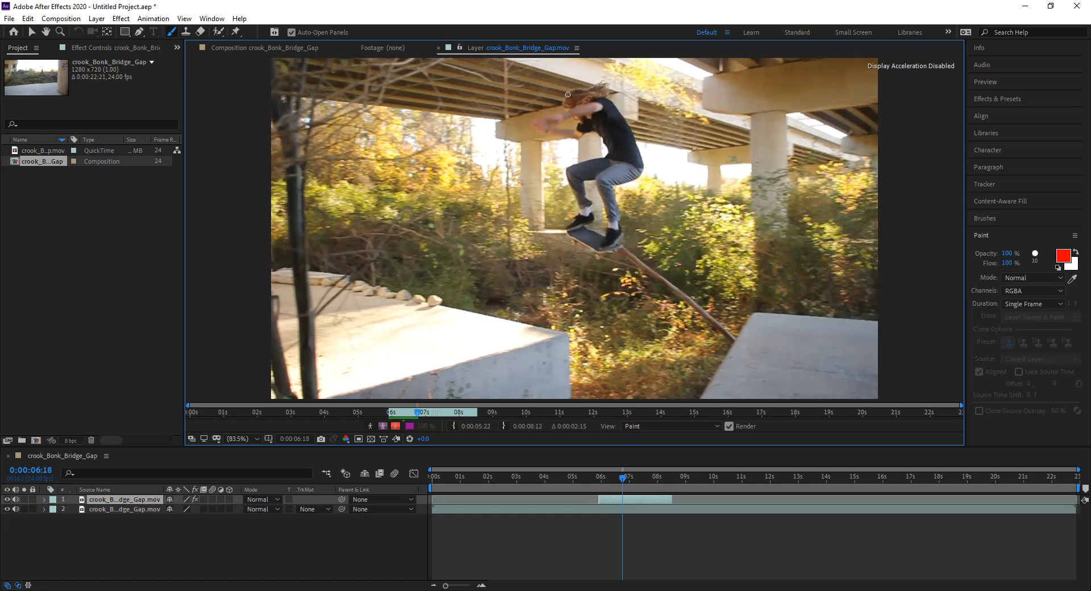
Step: Paint red strokes on frames 0:00:06:19 to 0:00:06:21, passing over the skater's head toward the back of the shoulder
{"action": "key", "text": "Page_Down"}
{"action": "left_click", "coordinate": [578, 92]}
{"action": "key", "text": "Page_Down"}
{"action": "left_click", "coordinate": [594, 89]}
{"action": "key", "text": "Page_Down"}
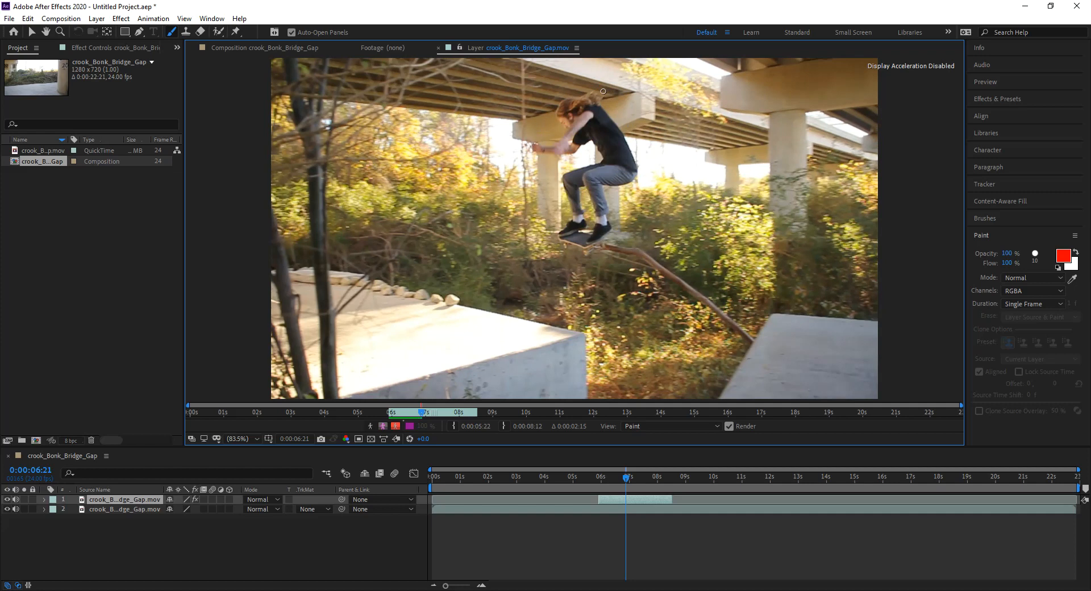
{"action": "left_click", "coordinate": [602, 98]}
{"action": "left_click_drag", "start_coordinate": [597, 94], "coordinate": [602, 105]}
Step: Continue the red line down the skater's upper back on frames 0:00:06:22 to 0:00:07:00, redoing the last stroke longer
{"action": "key", "text": "Page_Down"}
{"action": "left_click", "coordinate": [598, 110]}
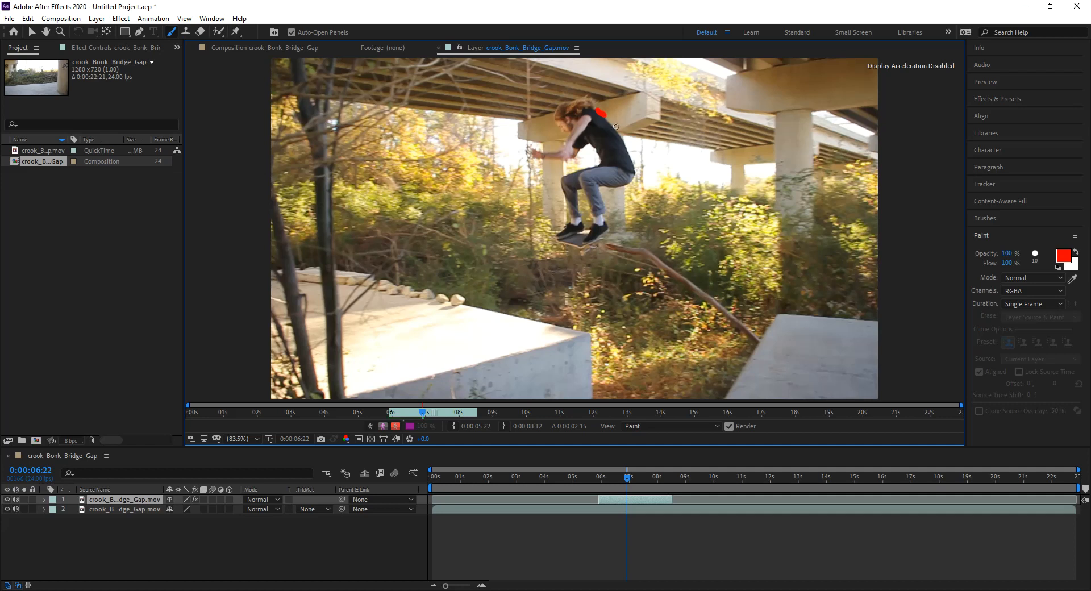
{"action": "key", "text": "Page_Down"}
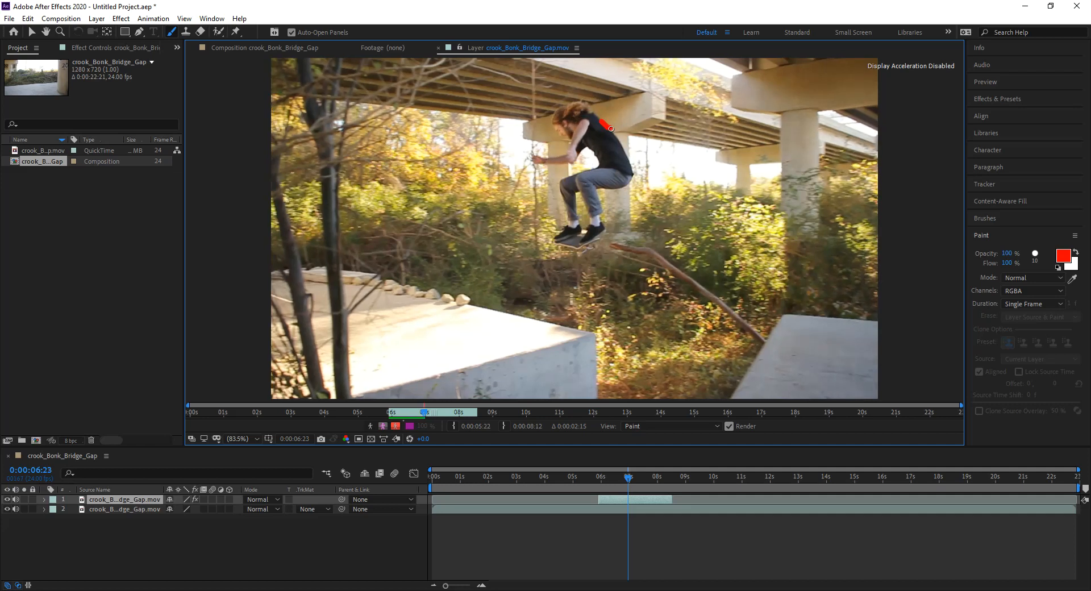
{"action": "key", "text": "Page_Down"}
{"action": "left_click_drag", "start_coordinate": [610, 134], "coordinate": [622, 148]}
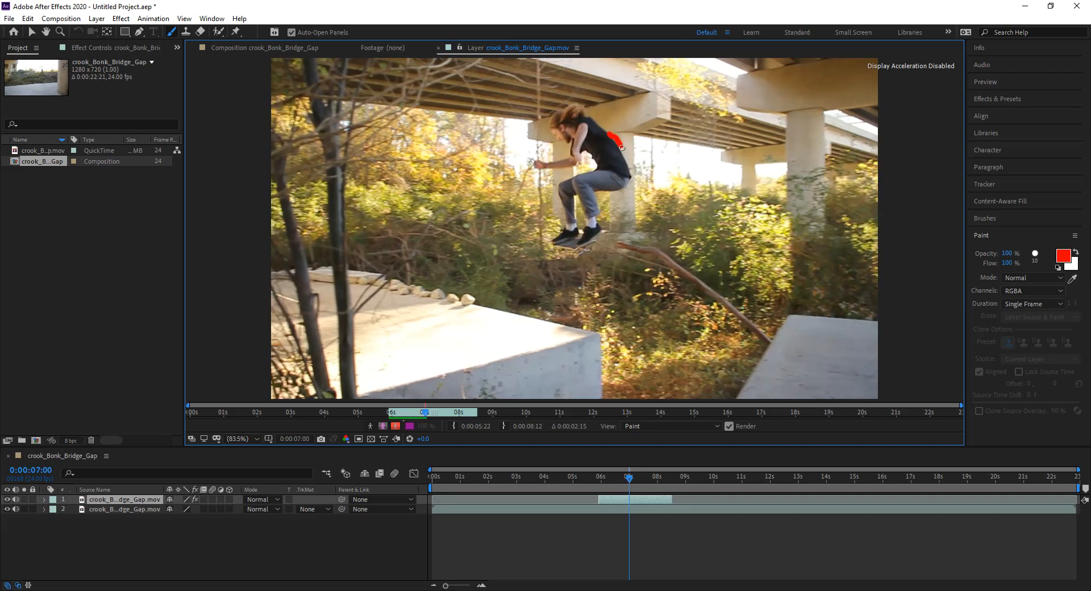
{"action": "key", "text": "ctrl+z"}
{"action": "left_click_drag", "start_coordinate": [607, 133], "coordinate": [619, 153]}
Step: Paint red strokes on frames 0:00:07:01 to 0:00:07:03, from the skater's lower back around to beneath the seat
{"action": "key", "text": "Page_Down"}
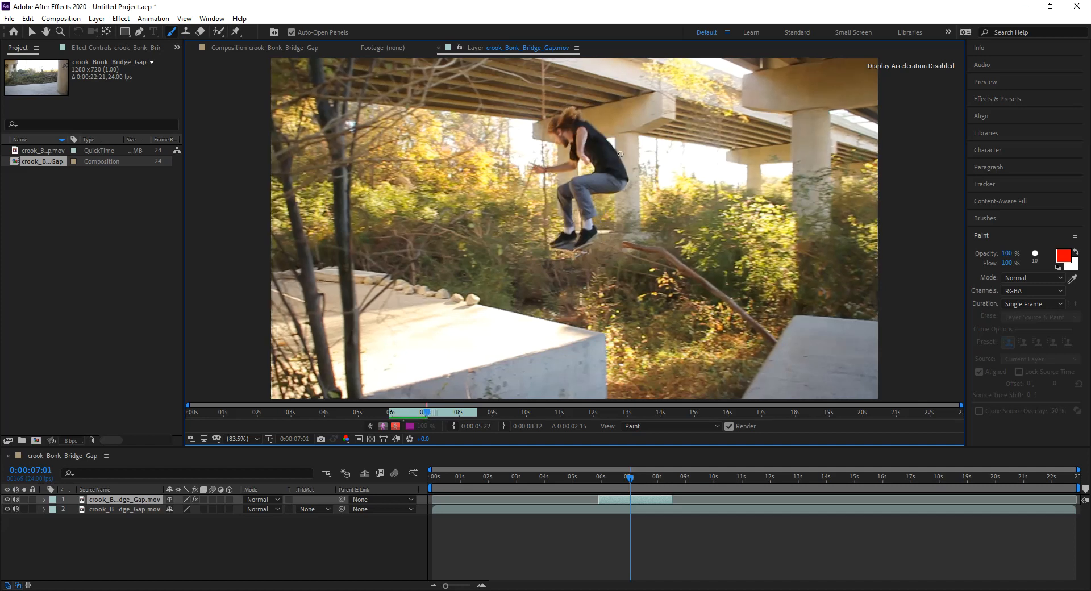
{"action": "left_click", "coordinate": [620, 158]}
{"action": "key", "text": "Page_Down"}
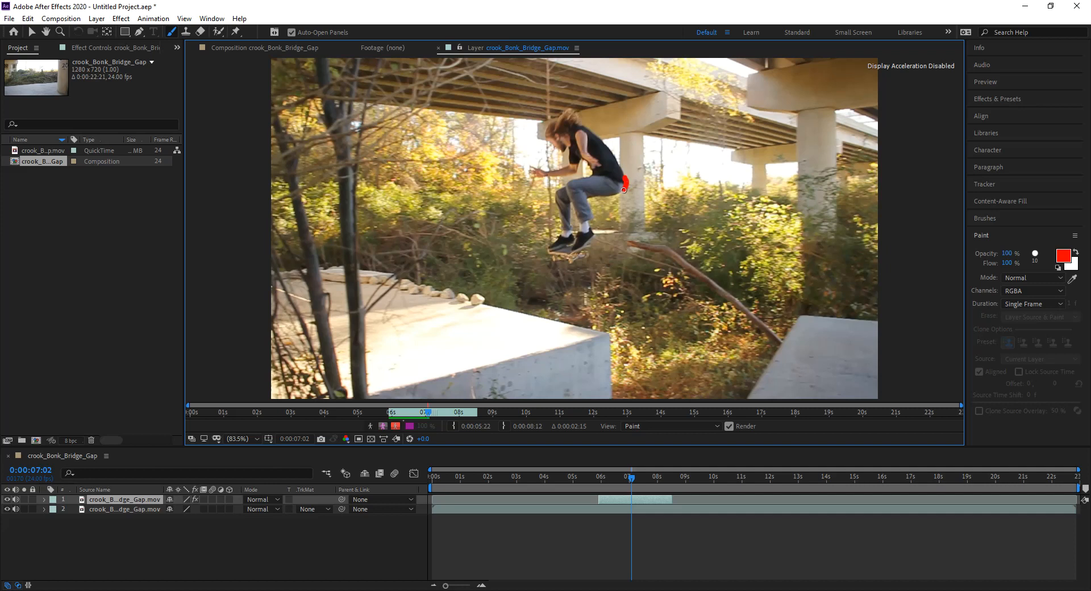
{"action": "key", "text": "Page_Down"}
{"action": "left_click_drag", "start_coordinate": [616, 196], "coordinate": [606, 198]}
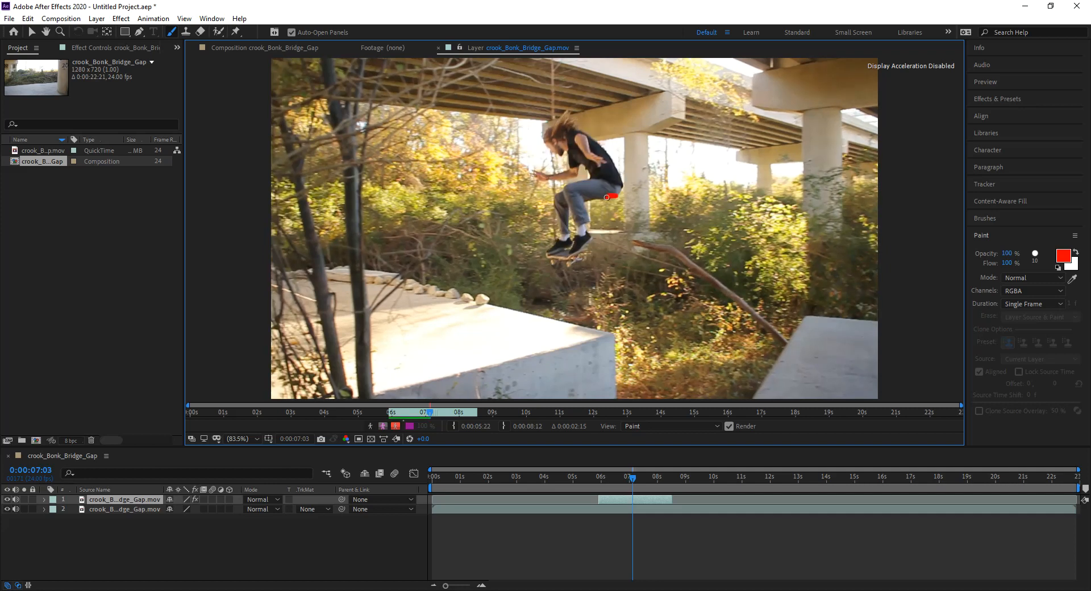
Step: Paint short red strokes under the skater's thigh on frames 0:00:07:04 and 0:00:07:05, repainting the one on 0:00:07:04
{"action": "key", "text": "Page_Down"}
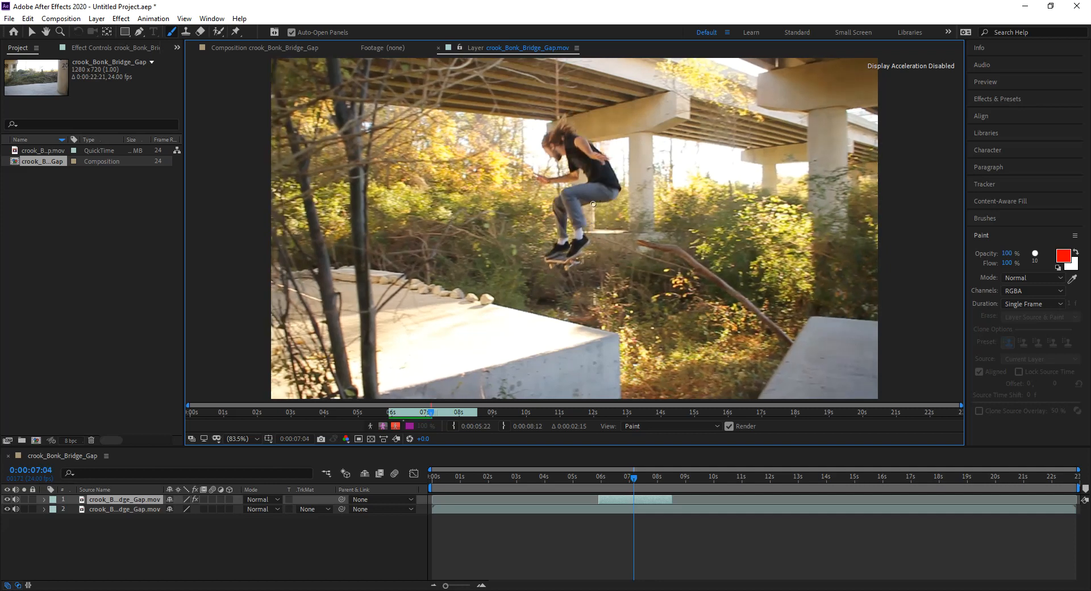
{"action": "left_click_drag", "start_coordinate": [591, 204], "coordinate": [584, 208]}
{"action": "key", "text": "Page_Down"}
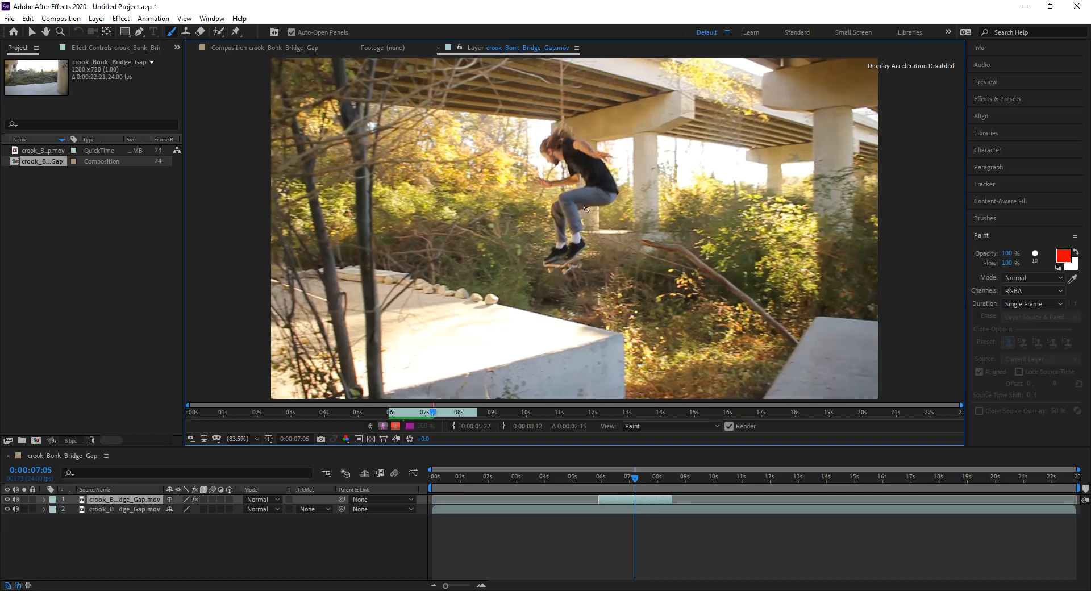
{"action": "key", "text": "Page_Up"}
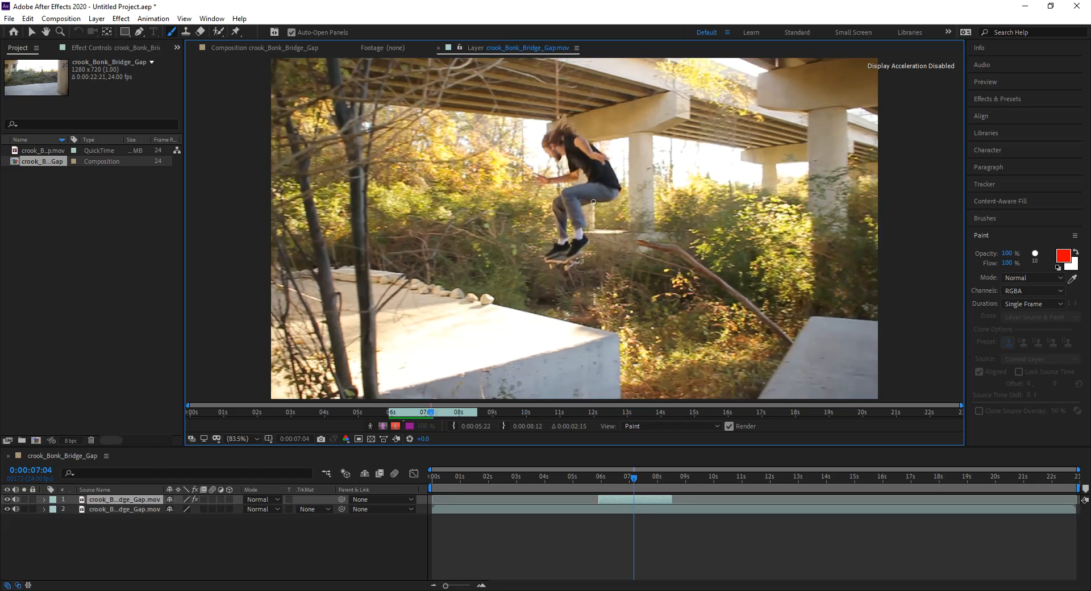
{"action": "left_click_drag", "start_coordinate": [589, 201], "coordinate": [584, 199]}
{"action": "key", "text": "Page_Down"}
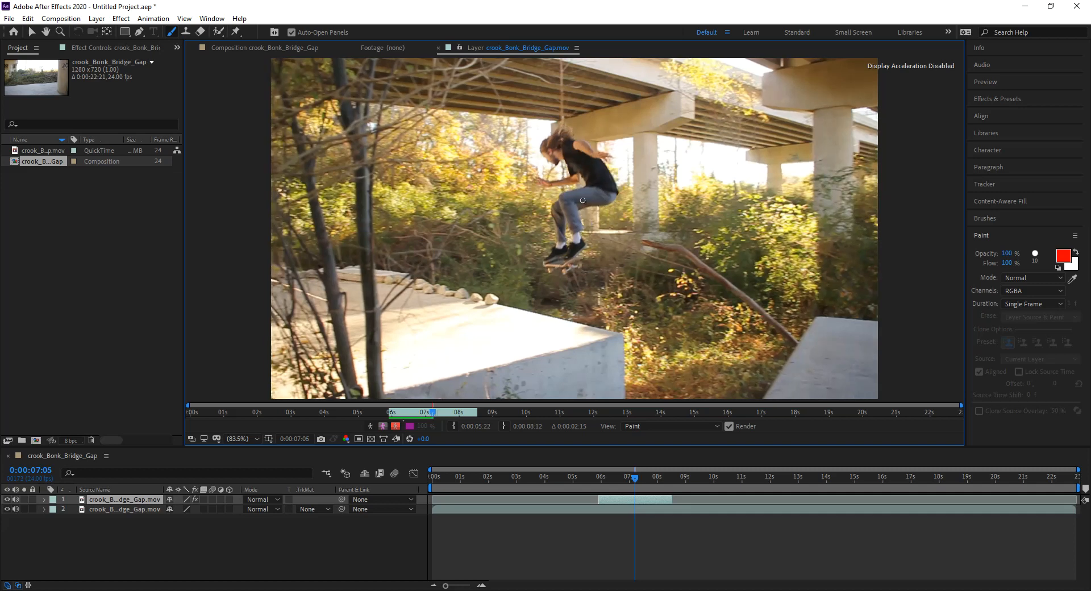
{"action": "left_click", "coordinate": [576, 202]}
Step: Carry the red line down the back of the skater's calf on frames 0:00:07:06 to 0:00:07:08, redoing the last dab
{"action": "key", "text": "Page_Down"}
{"action": "left_click", "coordinate": [578, 214]}
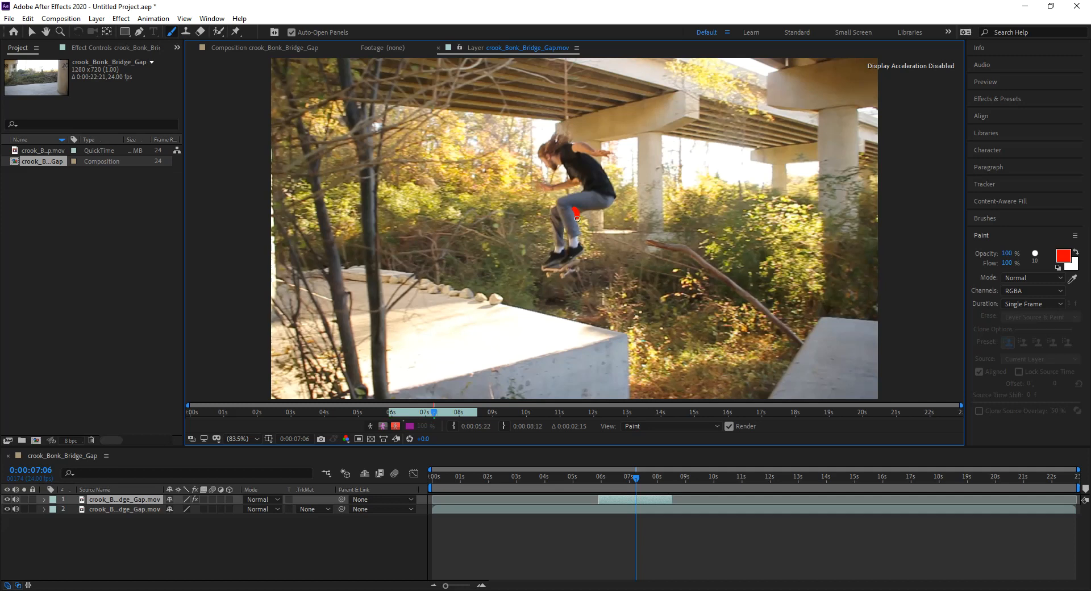
{"action": "key", "text": "Page_Down"}
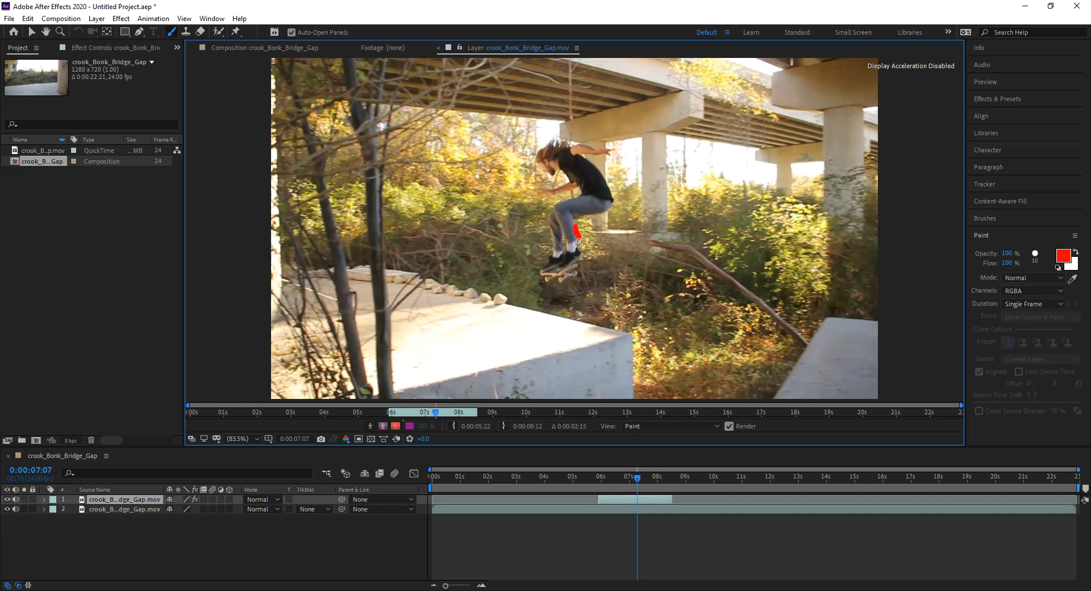
{"action": "key", "text": "Page_Down"}
{"action": "left_click", "coordinate": [578, 244]}
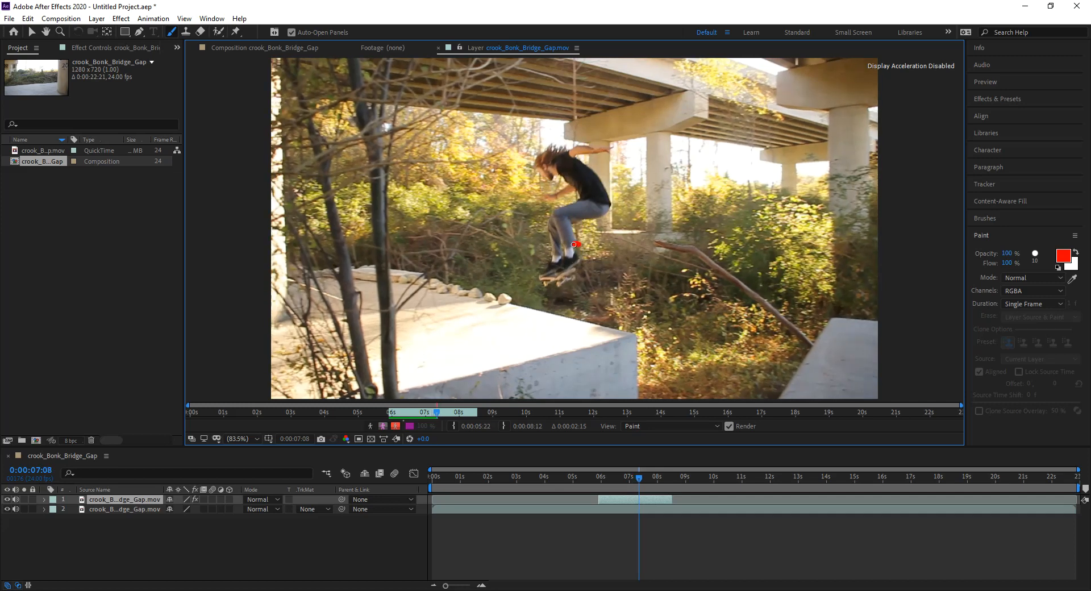
{"action": "key", "text": "ctrl+z"}
{"action": "left_click", "coordinate": [576, 241]}
Step: Paint red strokes around the skater's heel and under the skateboard on frames 0:00:07:09 to 0:00:07:12
{"action": "key", "text": "Page_Down"}
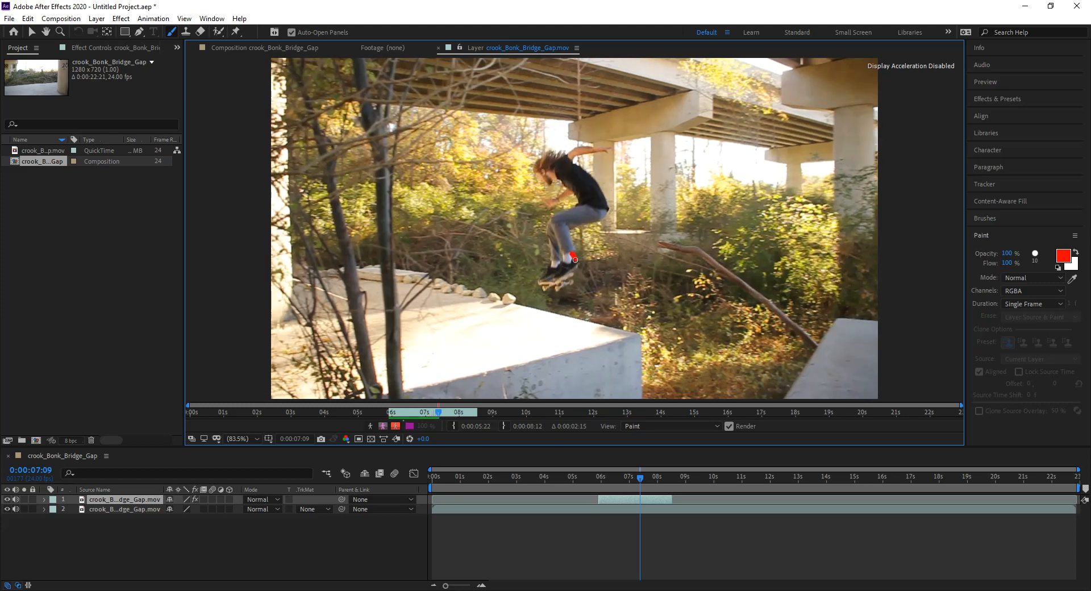
{"action": "key", "text": "Page_Down"}
{"action": "left_click", "coordinate": [575, 267]}
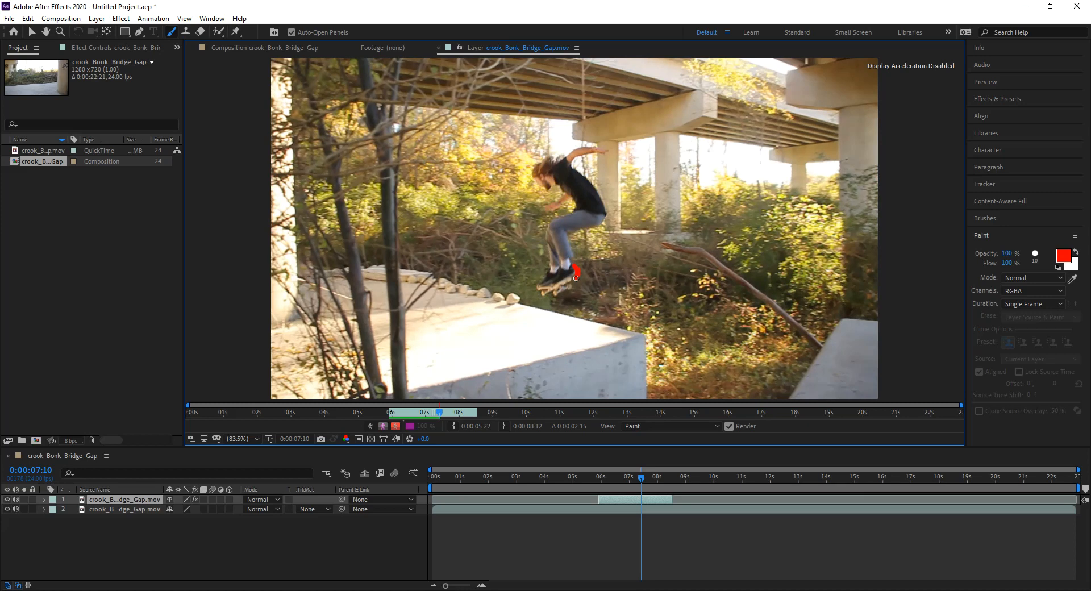
{"action": "key", "text": "Page_Down"}
{"action": "left_click", "coordinate": [571, 283]}
{"action": "key", "text": "Page_Down"}
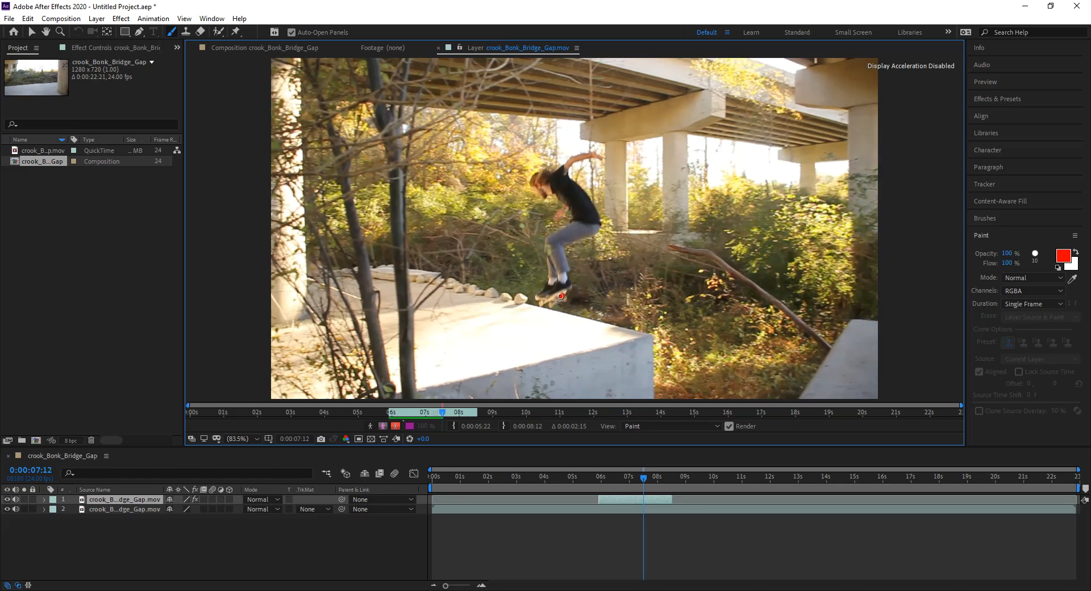
Step: Continue the red line beneath the board to its front end on frames 0:00:07:13 to 0:00:07:15, redoing the last stroke
{"action": "key", "text": "Page_Down"}
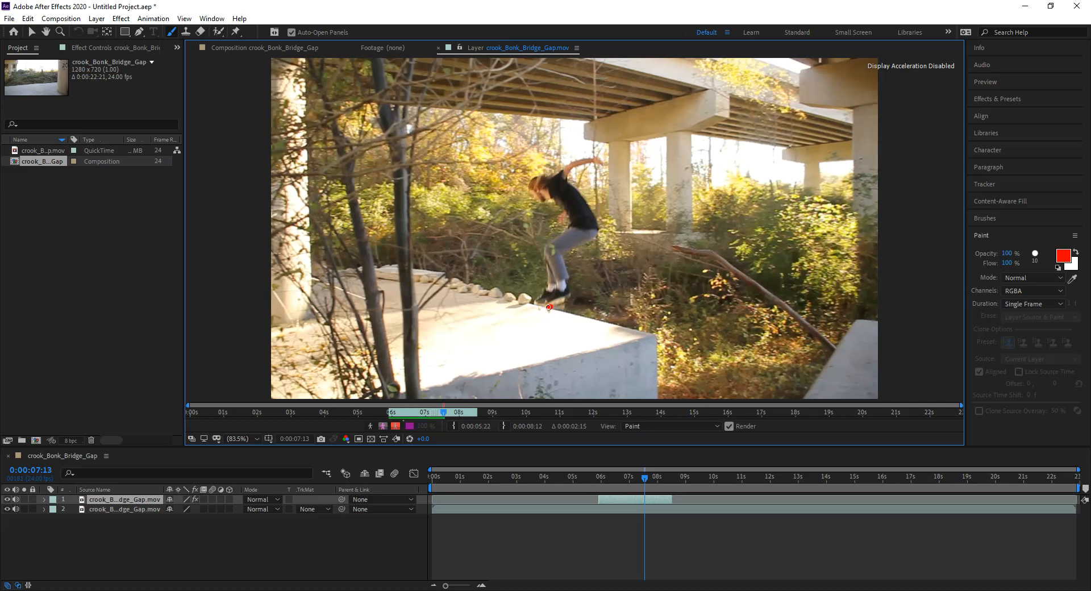
{"action": "key", "text": "Page_Down"}
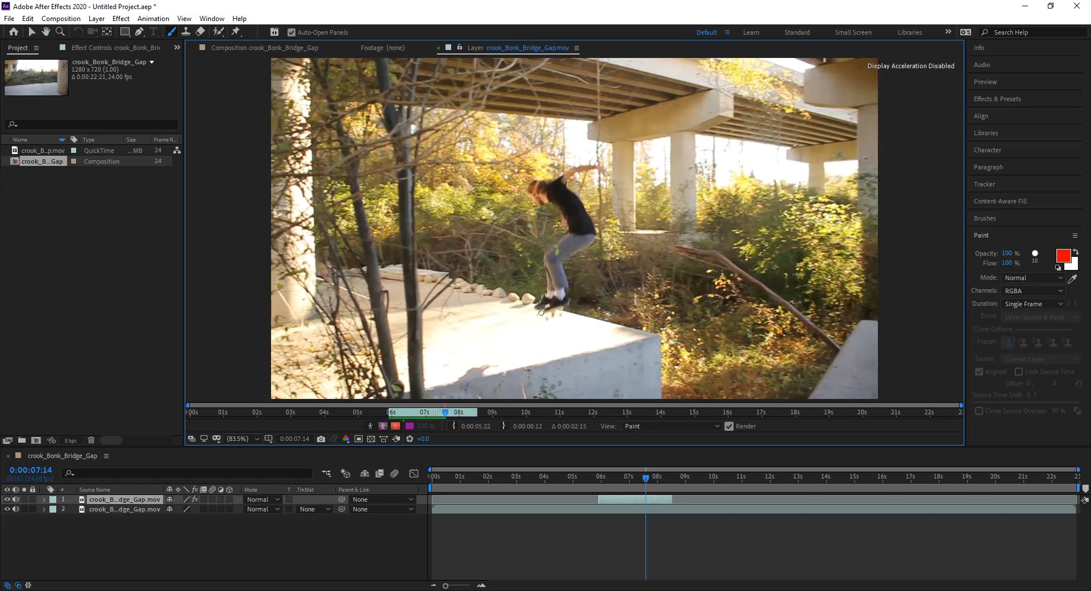
{"action": "key", "text": "Page_Down"}
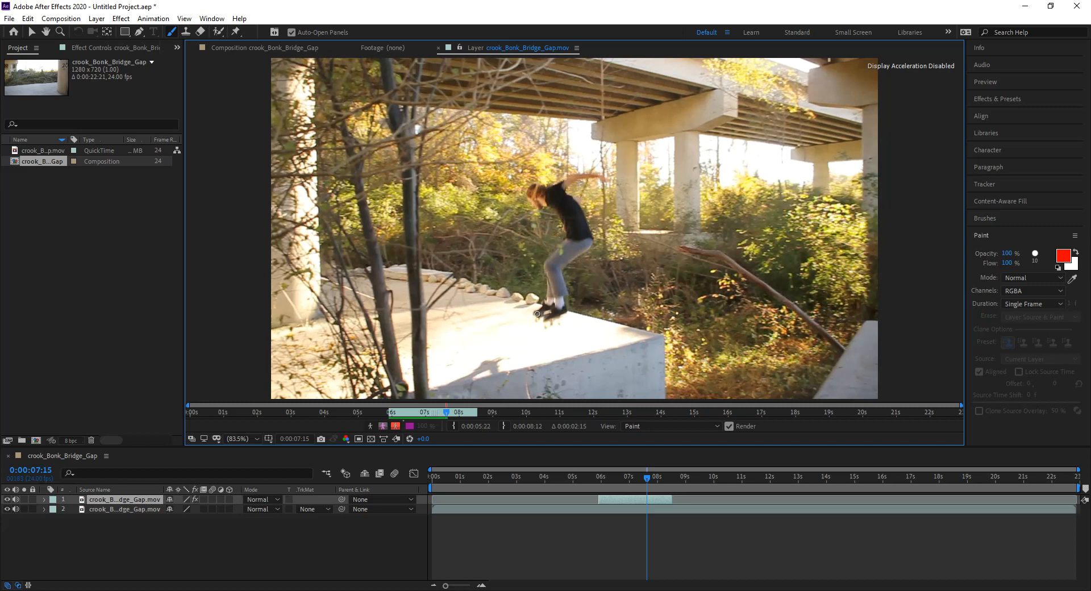
{"action": "left_click", "coordinate": [532, 314]}
{"action": "key", "text": "ctrl+z"}
{"action": "left_click_drag", "start_coordinate": [536, 316], "coordinate": [534, 309]}
Step: Paint red dabs at the skater's front foot through frame 0:00:07:18 and advance to frame 0:00:07:19
{"action": "key", "text": "Page_Down"}
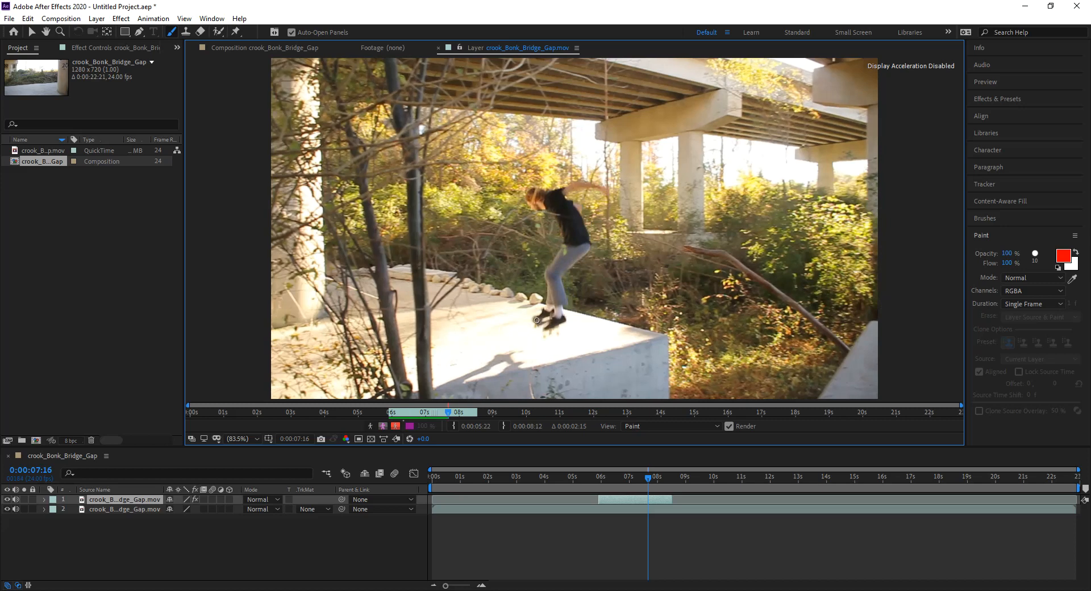
{"action": "key", "text": "Page_Down"}
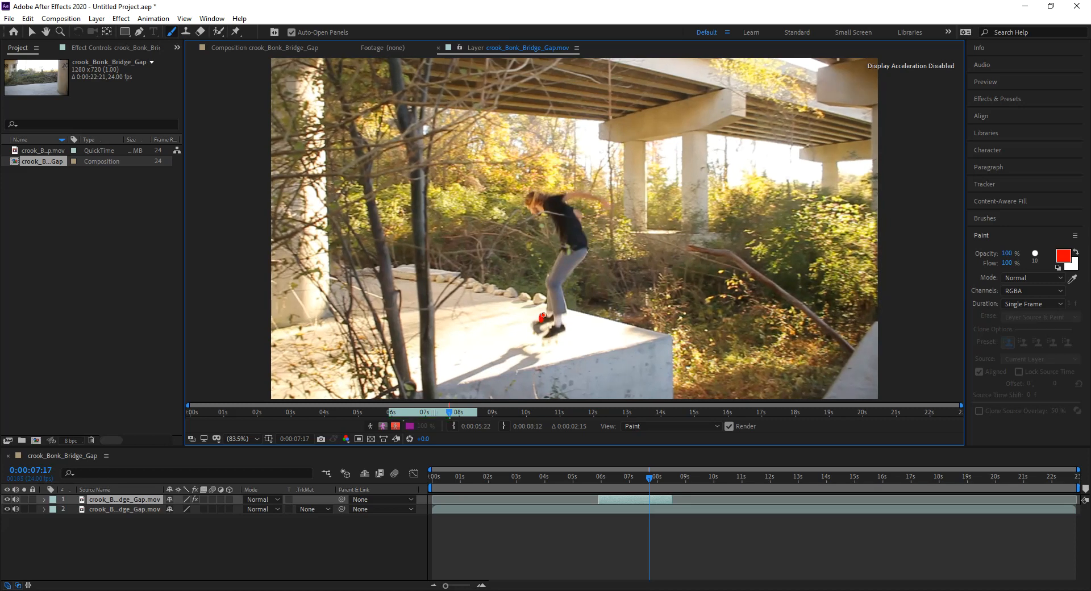
{"action": "key", "text": "Page_Down"}
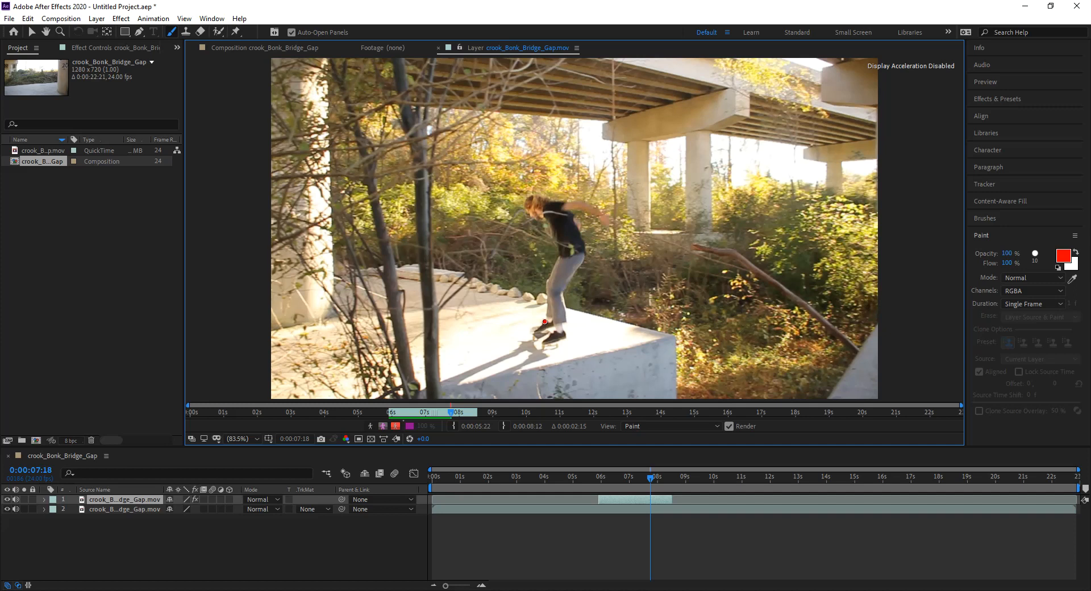
{"action": "key", "text": "Page_Down"}
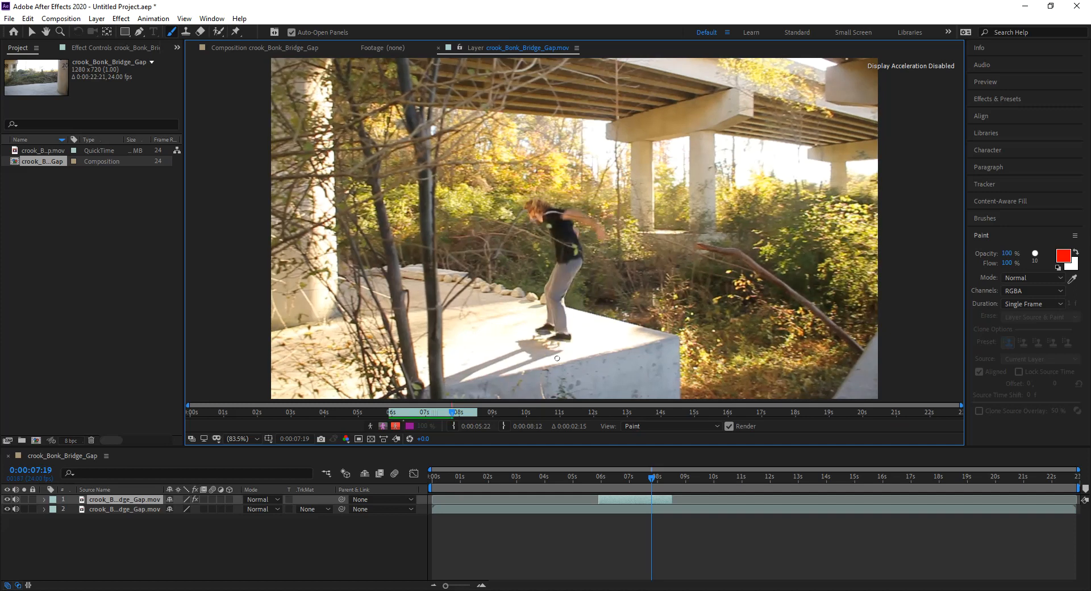
{"action": "mouse_move", "coordinate": [540, 342]}
{"action": "left_mouse_down"}
{"action": "mouse_move", "coordinate": [543, 353]}
{"action": "mouse_move", "coordinate": [566, 345]}
{"action": "left_mouse_up"}
{"action": "key", "text": "ctrl+z"}
{"action": "left_click", "coordinate": [540, 341]}
{"action": "key", "text": "ctrl+z"}
Step: Set the brush diameter to 6 px and paint a small red ring under the skateboard on frame 0:00:07:19
{"action": "left_click", "coordinate": [1038, 257]}
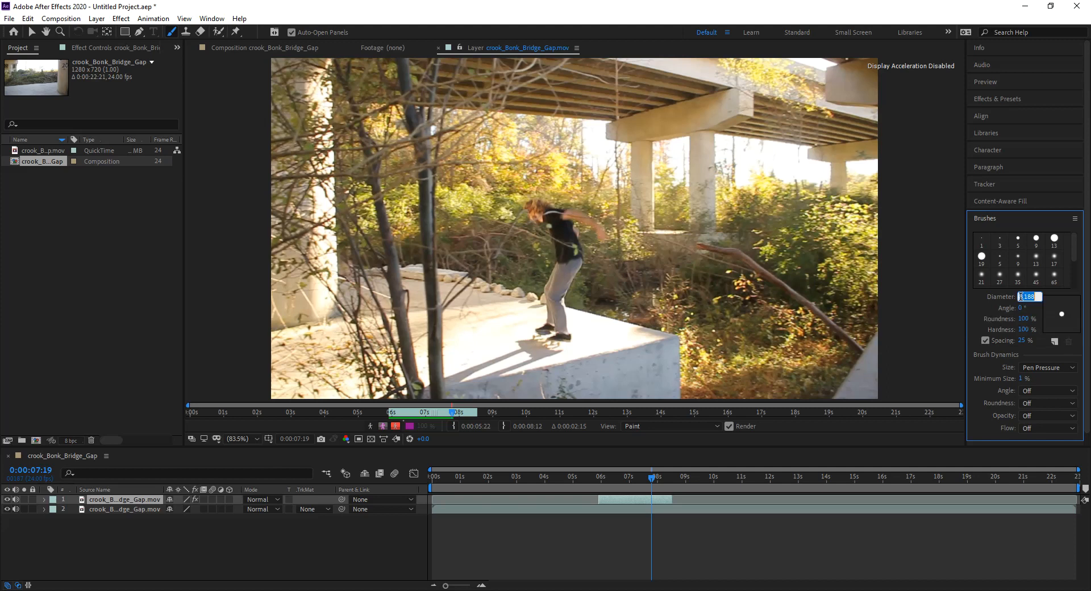
{"action": "type", "text": "6"}
{"action": "left_click", "coordinate": [542, 342]}
{"action": "mouse_move", "coordinate": [530, 348]}
{"action": "left_mouse_down"}
{"action": "mouse_move", "coordinate": [577, 349]}
{"action": "mouse_move", "coordinate": [536, 350]}
{"action": "mouse_move", "coordinate": [575, 343]}
{"action": "left_mouse_up"}
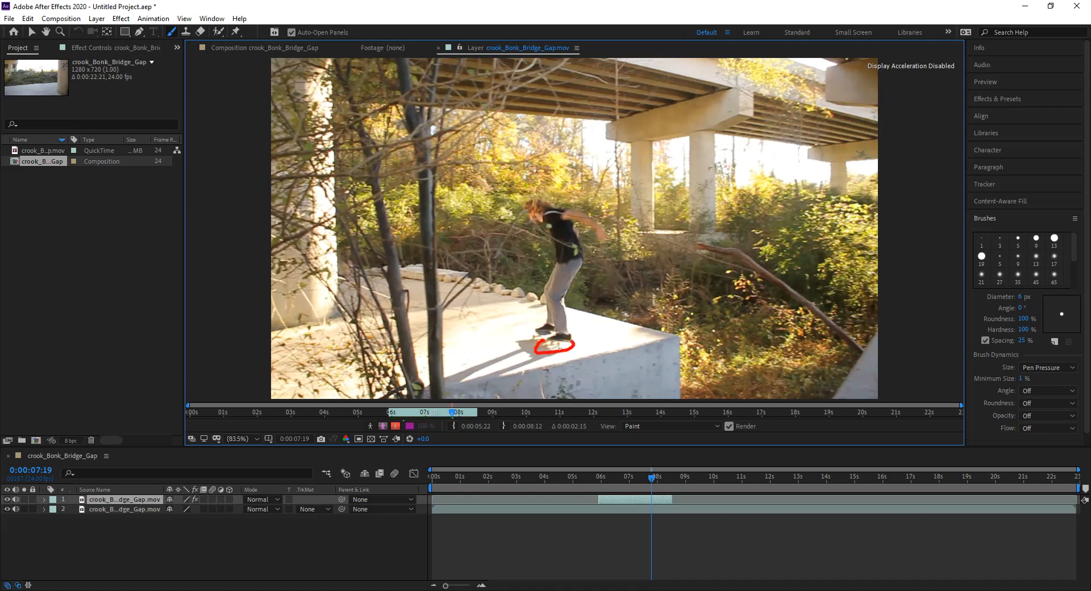
Step: Paint progressively larger red rings on the ledge beneath the skateboard on frames 0:00:07:20 and 0:00:07:21
{"action": "key", "text": "Page_Down"}
{"action": "left_click_drag", "start_coordinate": [546, 341], "coordinate": [528, 354]}
{"action": "mouse_move", "coordinate": [544, 358]}
{"action": "left_mouse_down"}
{"action": "mouse_move", "coordinate": [587, 349]}
{"action": "mouse_move", "coordinate": [579, 338]}
{"action": "left_mouse_up"}
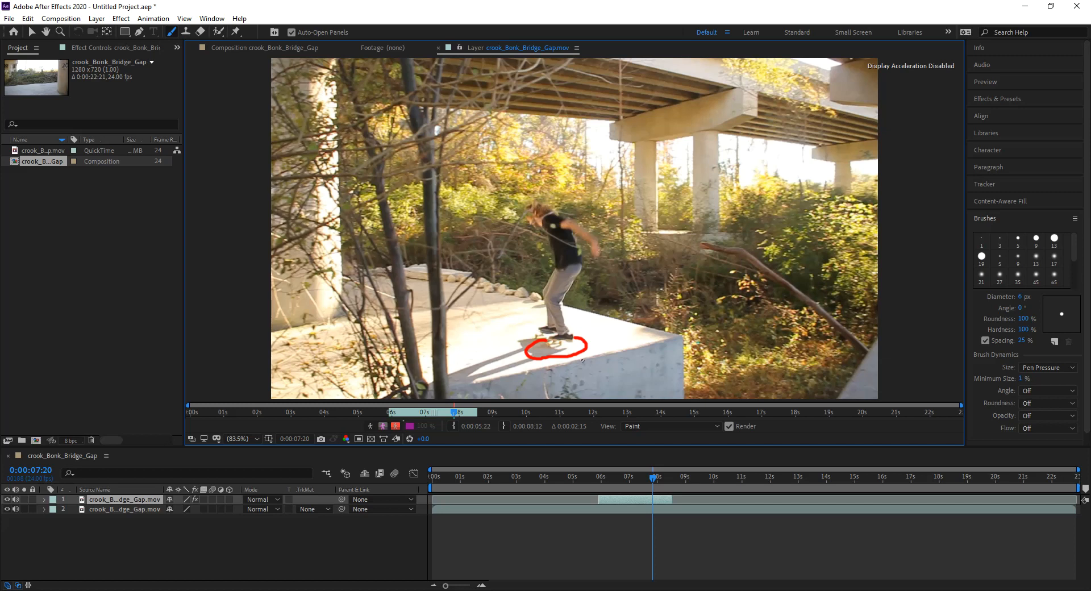
{"action": "key", "text": "Page_Down"}
{"action": "mouse_move", "coordinate": [547, 339]}
{"action": "left_mouse_down"}
{"action": "mouse_move", "coordinate": [523, 360]}
{"action": "mouse_move", "coordinate": [612, 351]}
{"action": "mouse_move", "coordinate": [588, 336]}
{"action": "mouse_move", "coordinate": [550, 343]}
{"action": "left_mouse_up"}
Step: Try further ring strokes on frame 0:00:07:22, undo them, and paint a wider ring of red dashes on frame 0:00:07:23
{"action": "key", "text": "Page_Down"}
{"action": "mouse_move", "coordinate": [547, 340]}
{"action": "left_mouse_down"}
{"action": "mouse_move", "coordinate": [507, 349]}
{"action": "mouse_move", "coordinate": [521, 353]}
{"action": "mouse_move", "coordinate": [508, 355]}
{"action": "mouse_move", "coordinate": [518, 371]}
{"action": "mouse_move", "coordinate": [600, 363]}
{"action": "mouse_move", "coordinate": [584, 364]}
{"action": "mouse_move", "coordinate": [628, 347]}
{"action": "mouse_move", "coordinate": [588, 334]}
{"action": "left_mouse_up"}
{"action": "key", "text": "ctrl+z"}
{"action": "key", "text": "ctrl+z"}
{"action": "key", "text": "Page_Down"}
{"action": "mouse_move", "coordinate": [547, 339]}
{"action": "left_mouse_down"}
{"action": "mouse_move", "coordinate": [504, 357]}
{"action": "mouse_move", "coordinate": [538, 381]}
{"action": "mouse_move", "coordinate": [637, 357]}
{"action": "mouse_move", "coordinate": [629, 341]}
{"action": "mouse_move", "coordinate": [594, 334]}
{"action": "left_mouse_up"}
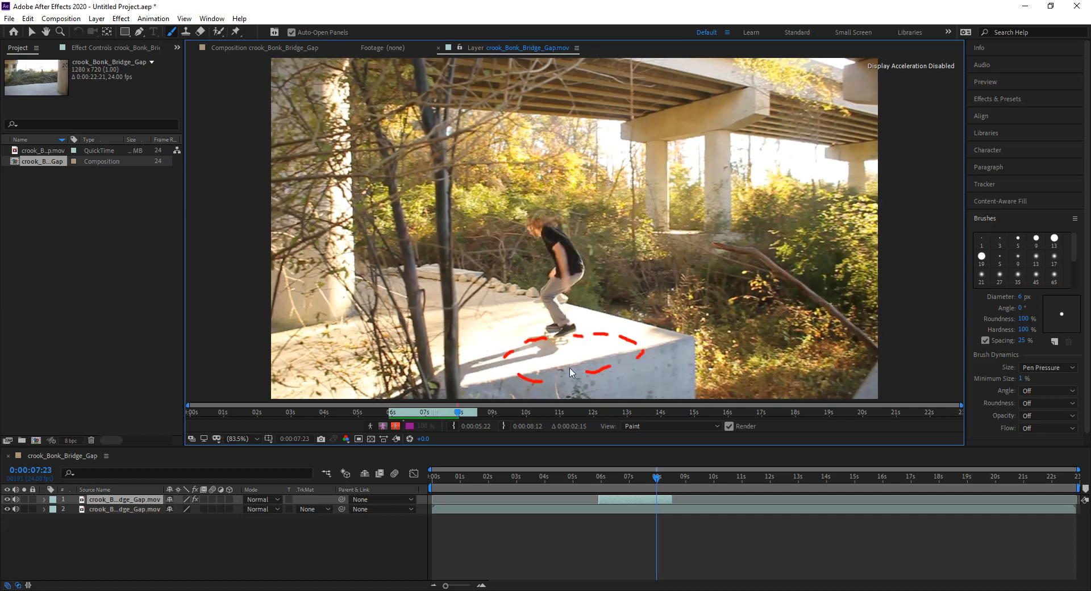
Step: Paint a wider ring of short, separated red dashes and dots around the board on frame 0:00:08:00, using the previous frame as reference
{"action": "key", "text": "Page_Down"}
{"action": "key", "text": "Page_Up"}
{"action": "key", "text": "Page_Down"}
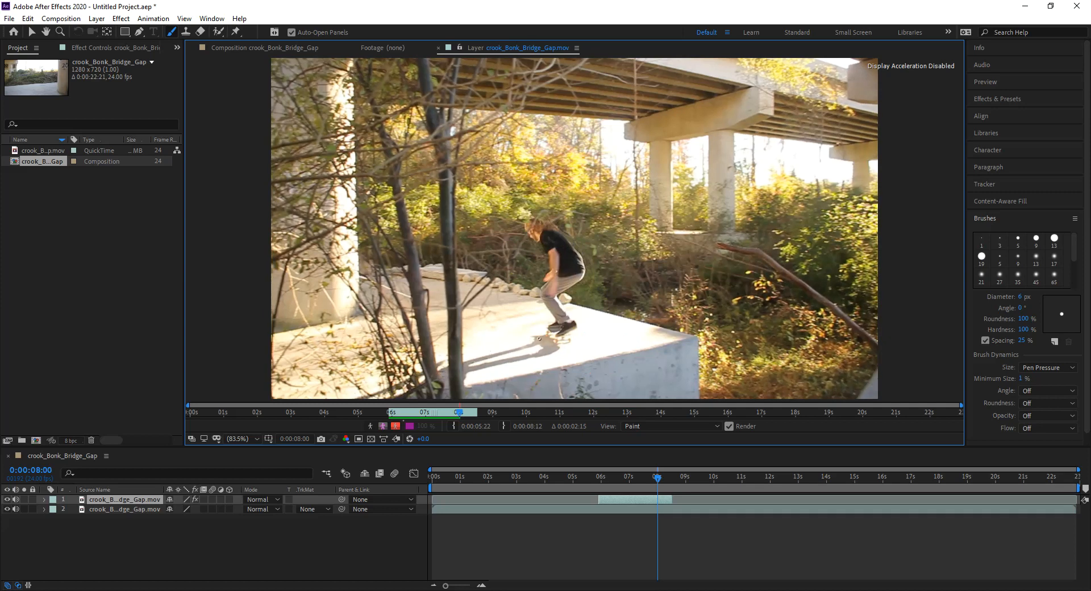
{"action": "left_click_drag", "start_coordinate": [539, 338], "coordinate": [530, 339]}
{"action": "left_click", "coordinate": [508, 345]}
{"action": "left_click_drag", "start_coordinate": [511, 377], "coordinate": [518, 380]}
{"action": "left_click", "coordinate": [588, 374]}
{"action": "mouse_move", "coordinate": [642, 368]}
{"action": "left_mouse_down"}
{"action": "mouse_move", "coordinate": [660, 349]}
{"action": "mouse_move", "coordinate": [619, 332]}
{"action": "left_mouse_up"}
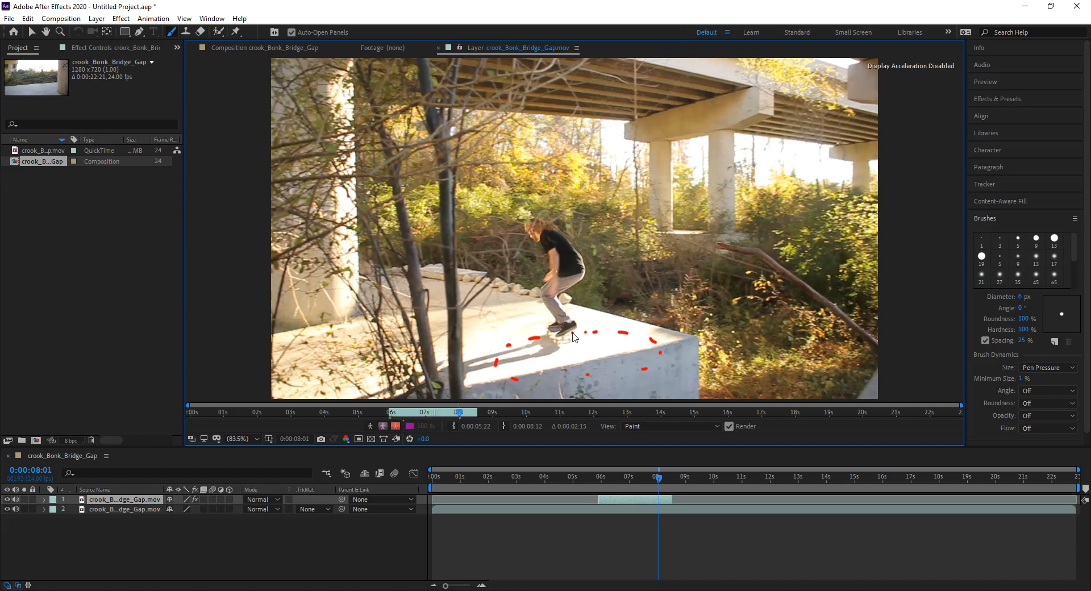
Step: Paint a sparse outer ring of small red dots on the ledge on frame 0:00:08:01
{"action": "key", "text": "Page_Down"}
{"action": "left_click", "coordinate": [530, 339]}
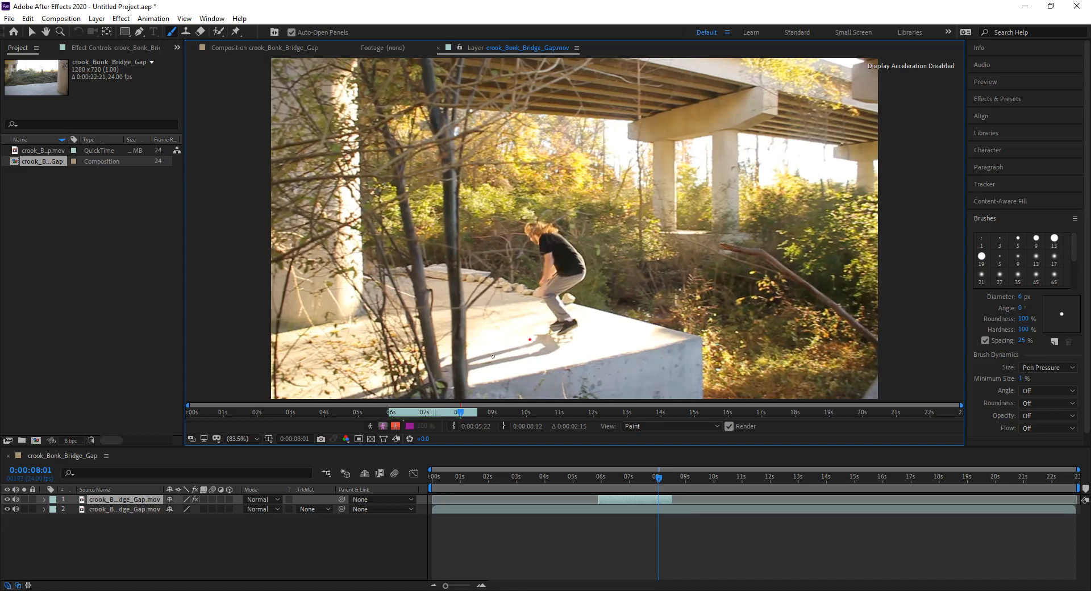
{"action": "left_click", "coordinate": [495, 354]}
{"action": "left_click", "coordinate": [678, 352]}
{"action": "left_click", "coordinate": [572, 338]}
Step: Step back and forth through frames 0:00:07:19 to 0:00:08:01 to review the expanding ring animation
{"action": "key", "text": "Page_Up"}
{"action": "key", "text": "Page_Up"}
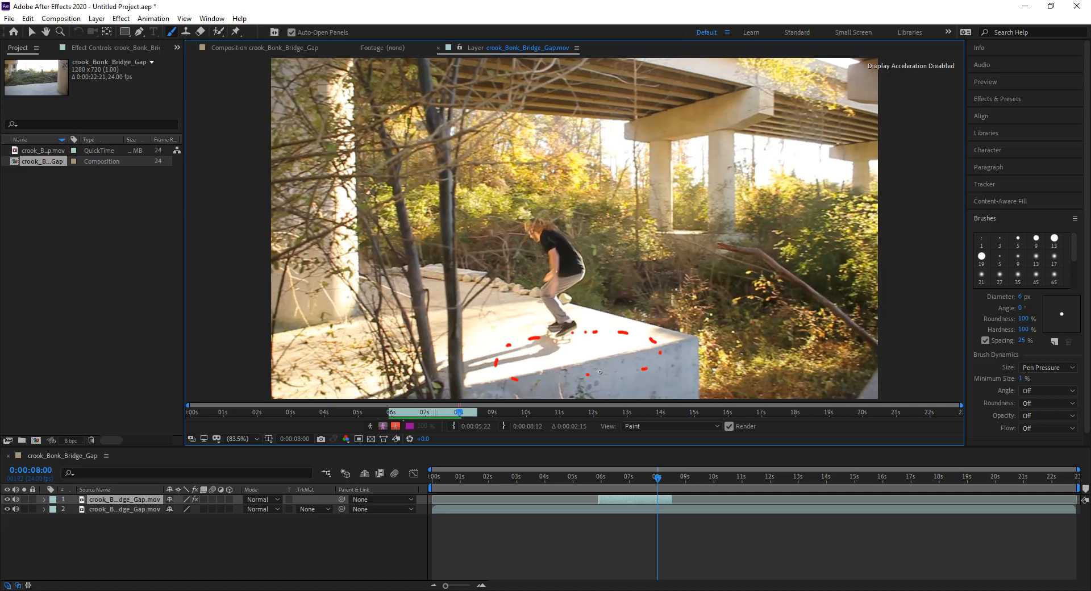
{"action": "key", "text": "Page_Down"}
{"action": "key", "text": "Page_Down"}
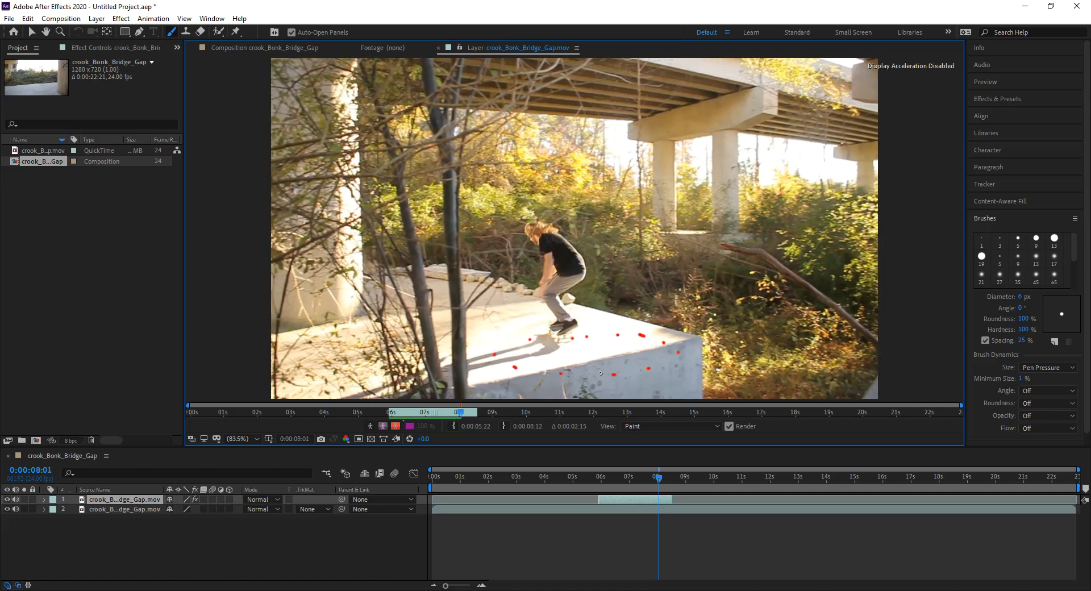
{"action": "key", "text": "Page_Up"}
{"action": "key", "text": "Page_Up"}
{"action": "key", "text": "Page_Up"}
{"action": "key", "text": "Page_Up"}
{"action": "key", "text": "Page_Up"}
{"action": "key", "text": "Page_Up"}
{"action": "key", "text": "Page_Up"}
{"action": "key", "text": "Page_Up"}
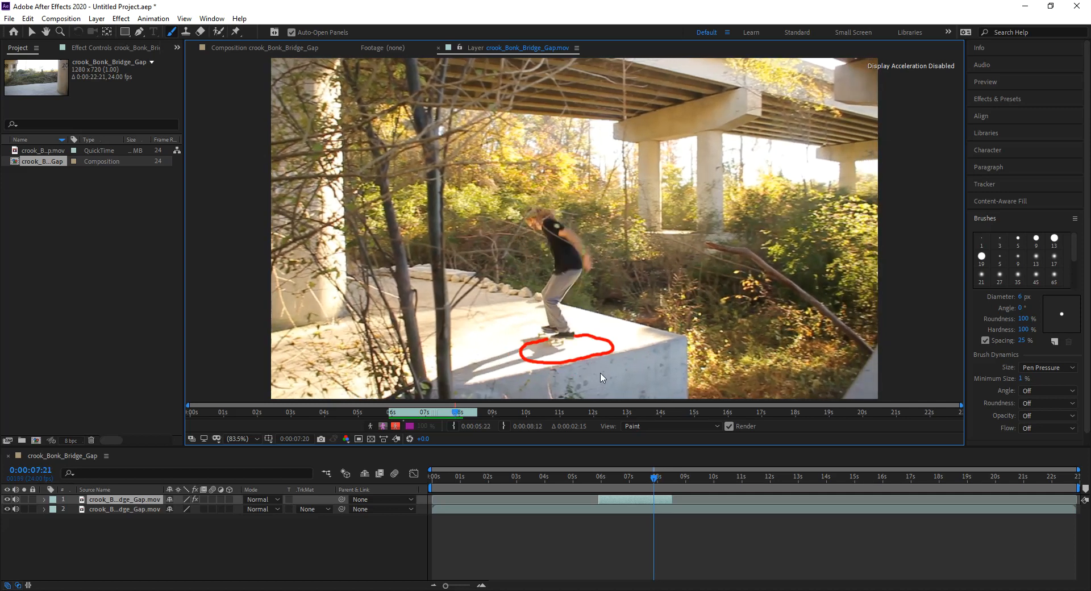
{"action": "key", "text": "Page_Down"}
{"action": "key", "text": "Page_Down"}
{"action": "key", "text": "Page_Down"}
{"action": "key", "text": "Page_Down"}
{"action": "key", "text": "Page_Down"}
{"action": "key", "text": "Page_Down"}
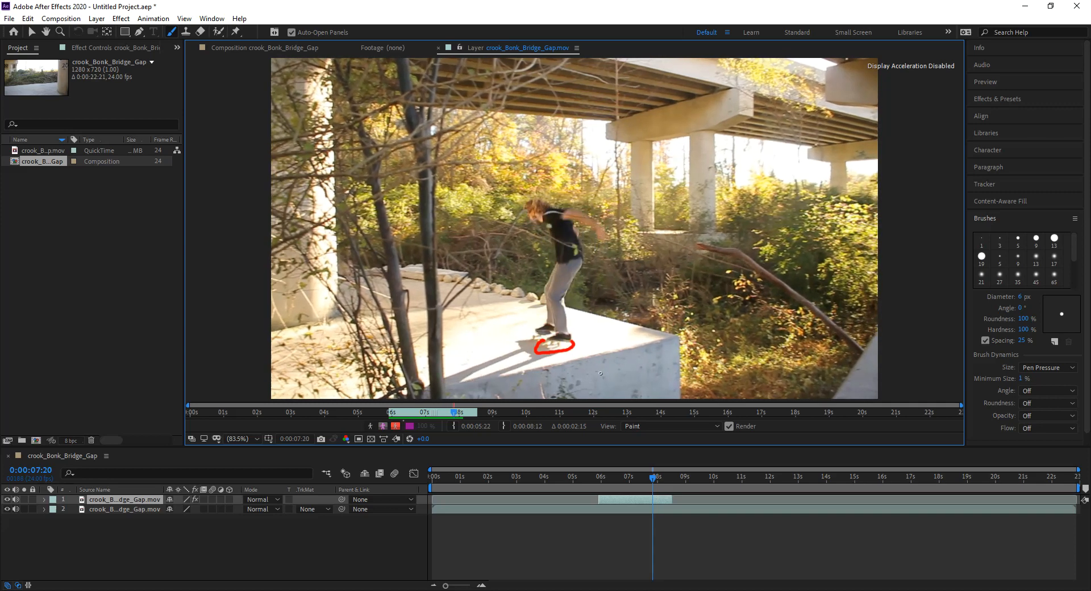
Step: Step through the frames around 0:00:07:21 to recheck how the painted ring expands
{"action": "key", "text": "Page_Down"}
{"action": "key", "text": "Page_Down"}
{"action": "key", "text": "Page_Up"}
{"action": "key", "text": "Page_Up"}
{"action": "key", "text": "Page_Up"}
{"action": "key", "text": "Page_Up"}
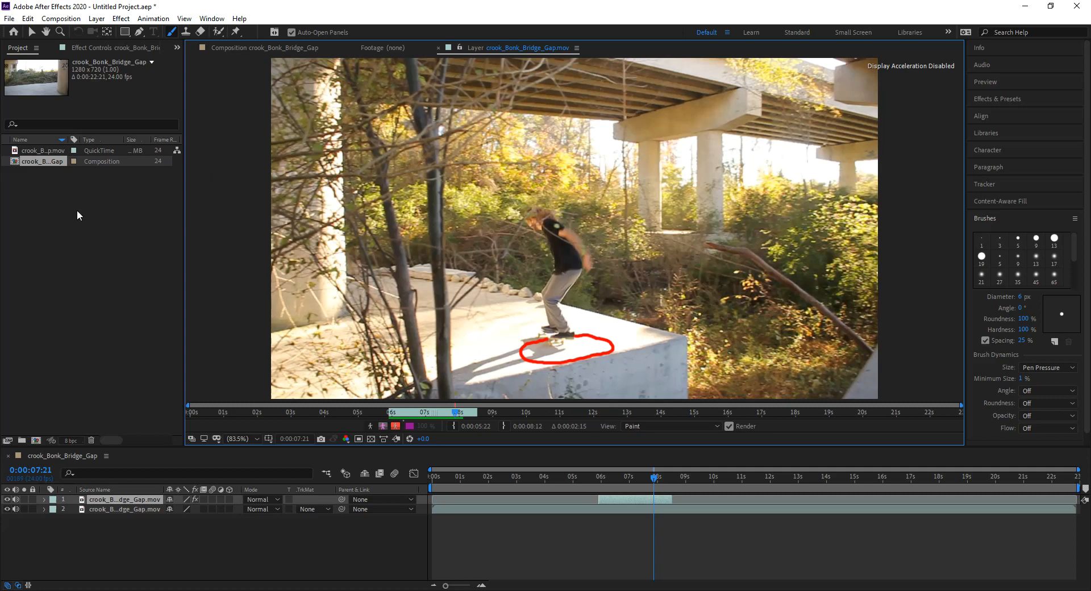
Step: Turn on Paint on Transparent for the top layer's Paint effect and return to the composition view
{"action": "left_click", "coordinate": [103, 46]}
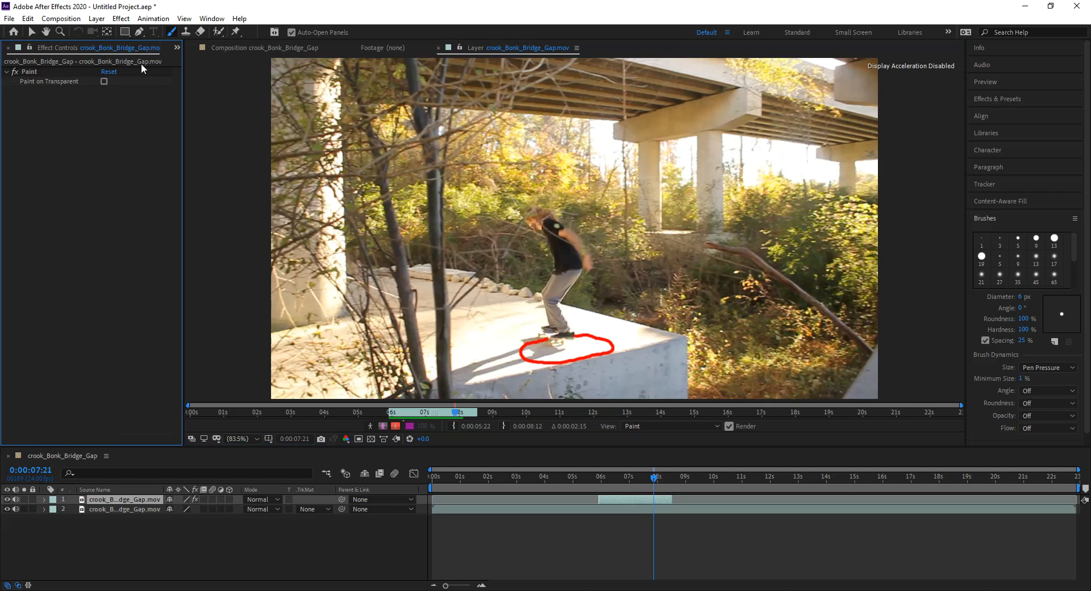
{"action": "left_click", "coordinate": [104, 81]}
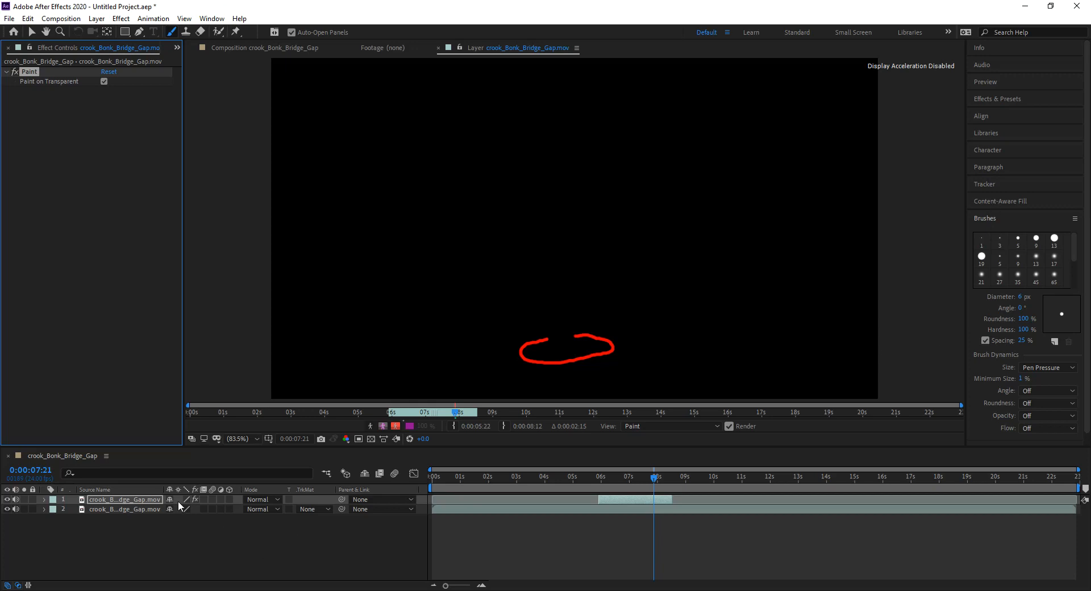
{"action": "left_click", "coordinate": [152, 512]}
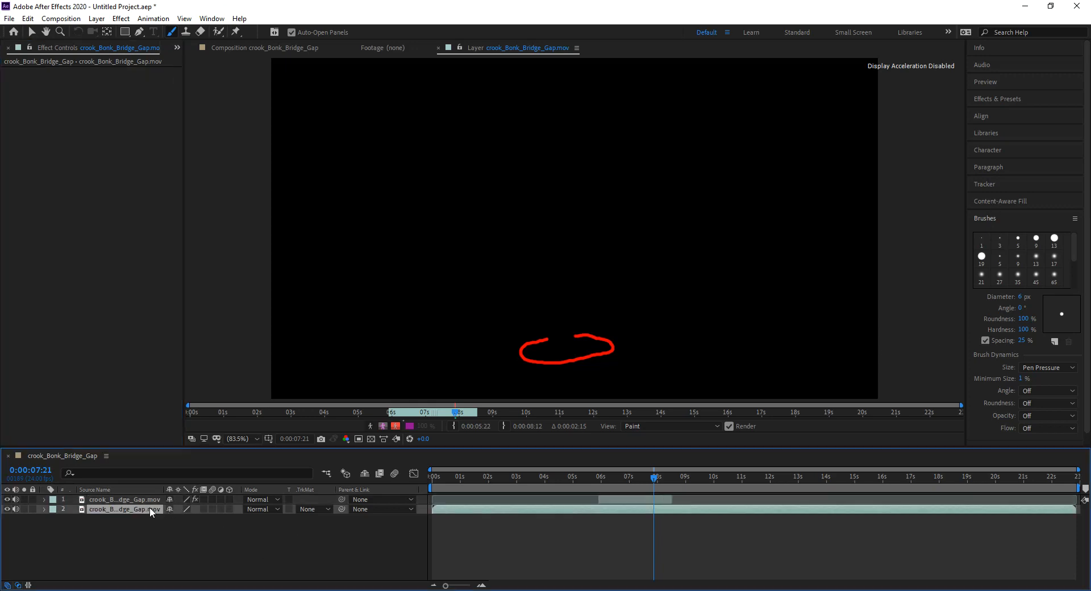
{"action": "left_click", "coordinate": [252, 48]}
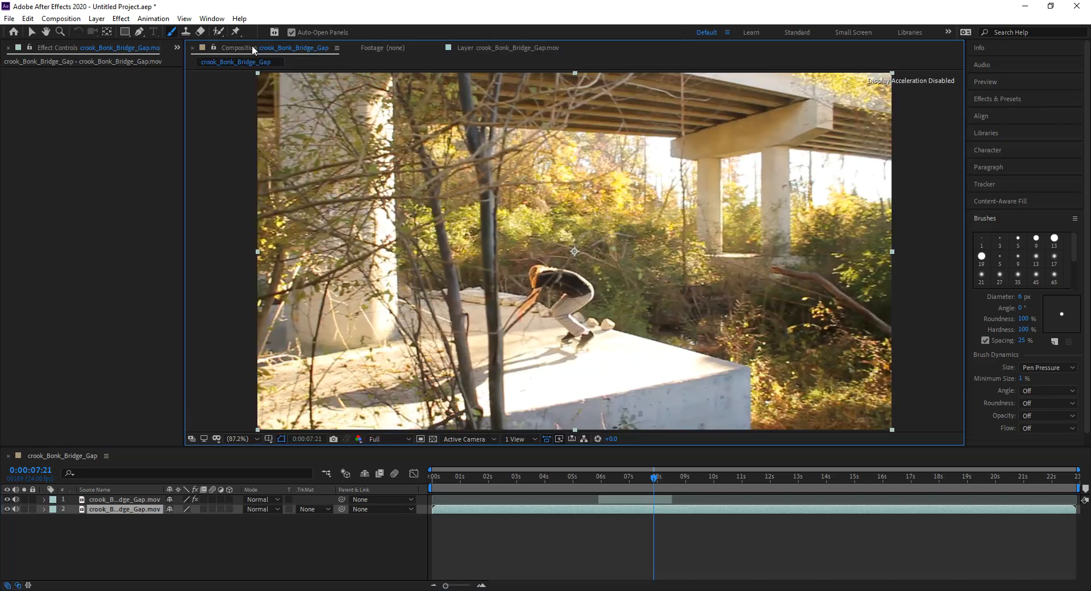
Step: Set the work area from 0:00:05:05 to 0:00:09:04 and play back the painted animation over the footage
{"action": "left_click_drag", "start_coordinate": [478, 475], "coordinate": [579, 479]}
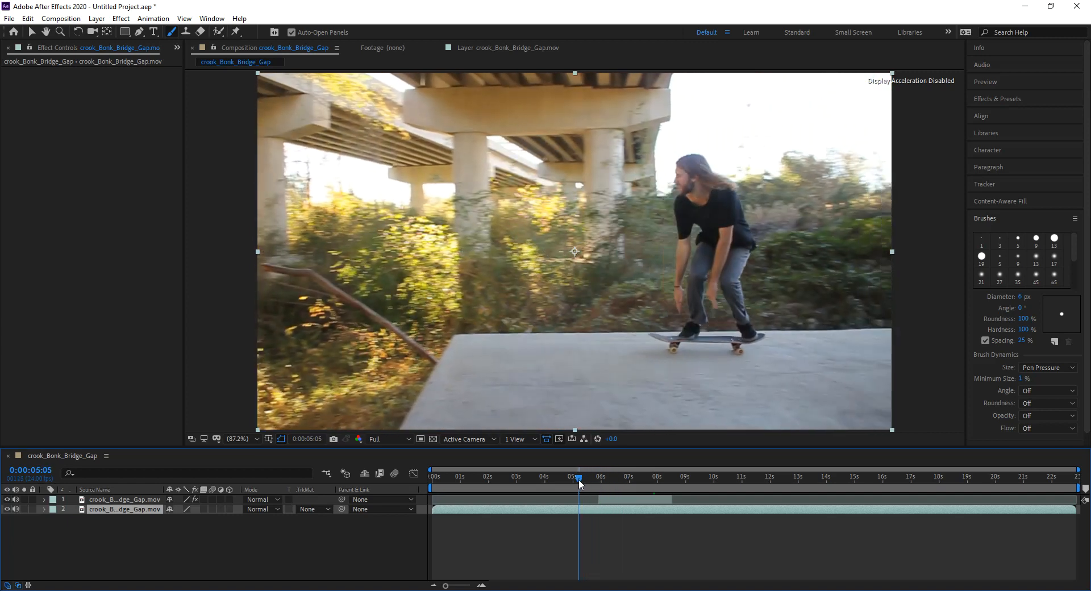
{"action": "key", "text": "b"}
{"action": "left_click", "coordinate": [689, 483]}
{"action": "key", "text": "n"}
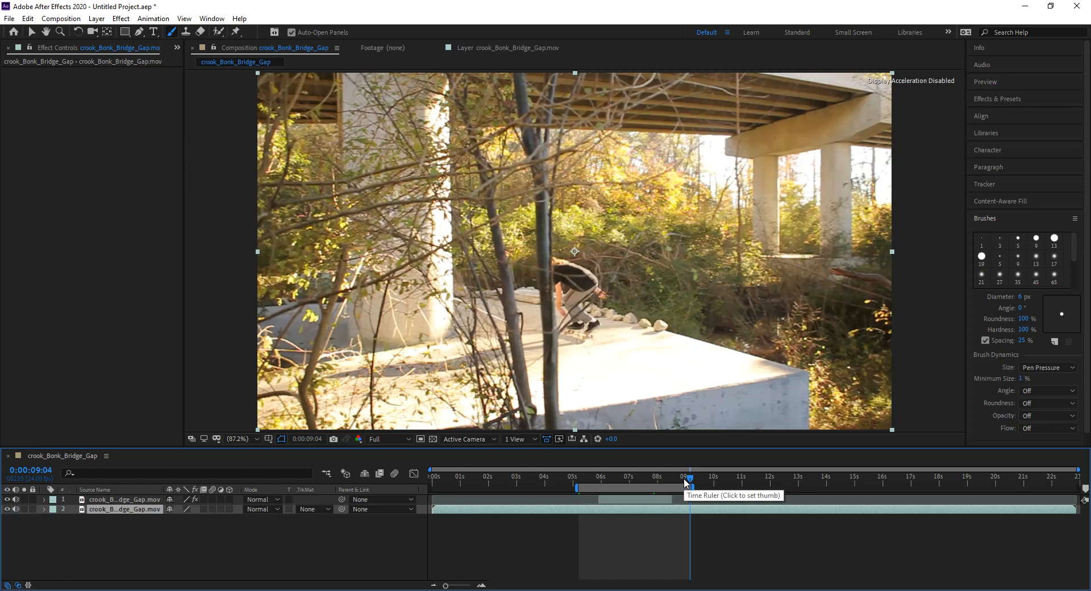
{"action": "key", "text": "space"}
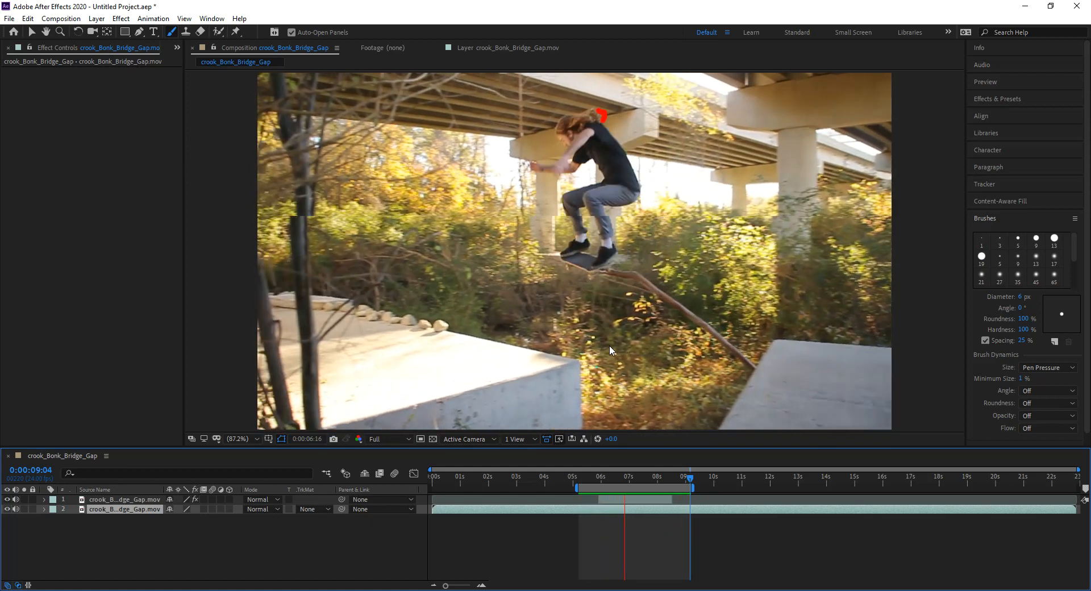
{"action": "key", "text": "space"}
Step: Apply the Fill effect to the painted top layer at frame 0:00:06:08
{"action": "left_click", "coordinate": [610, 477]}
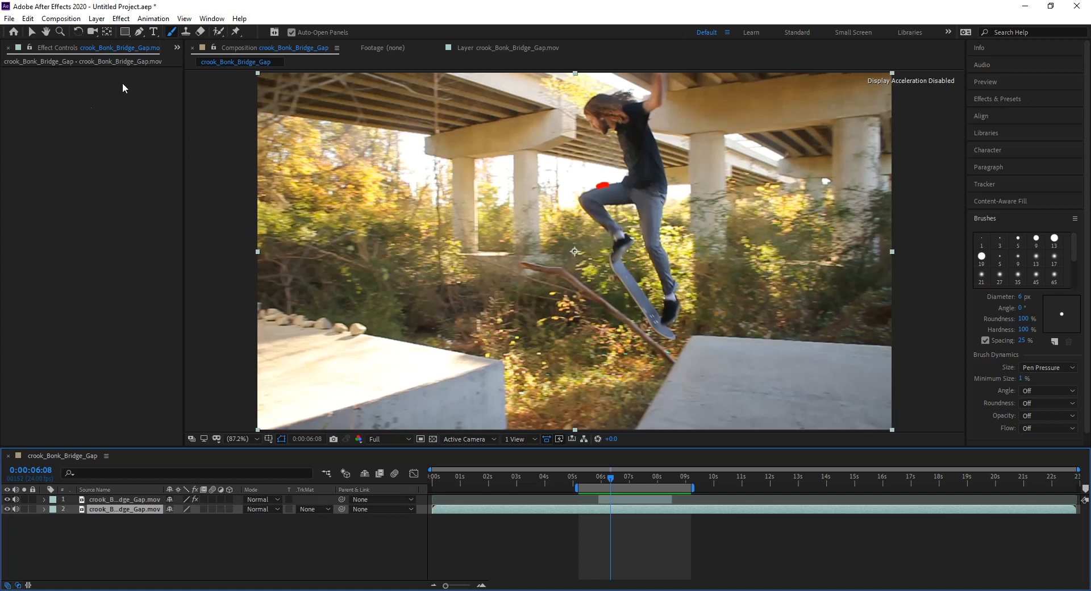
{"action": "left_click", "coordinate": [138, 501]}
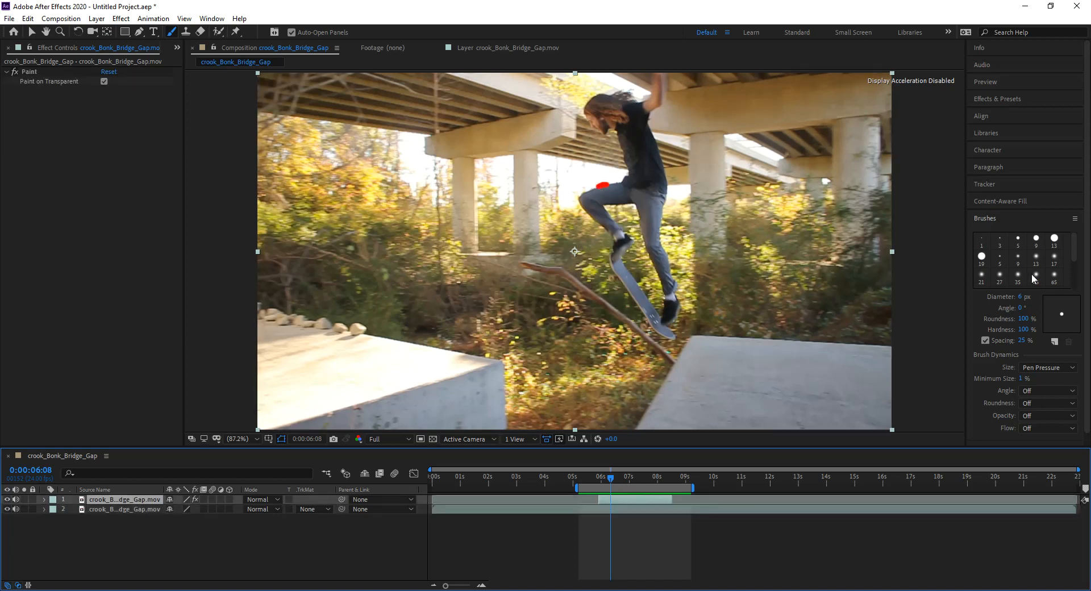
{"action": "left_click", "coordinate": [995, 100]}
{"action": "left_click", "coordinate": [1006, 112]}
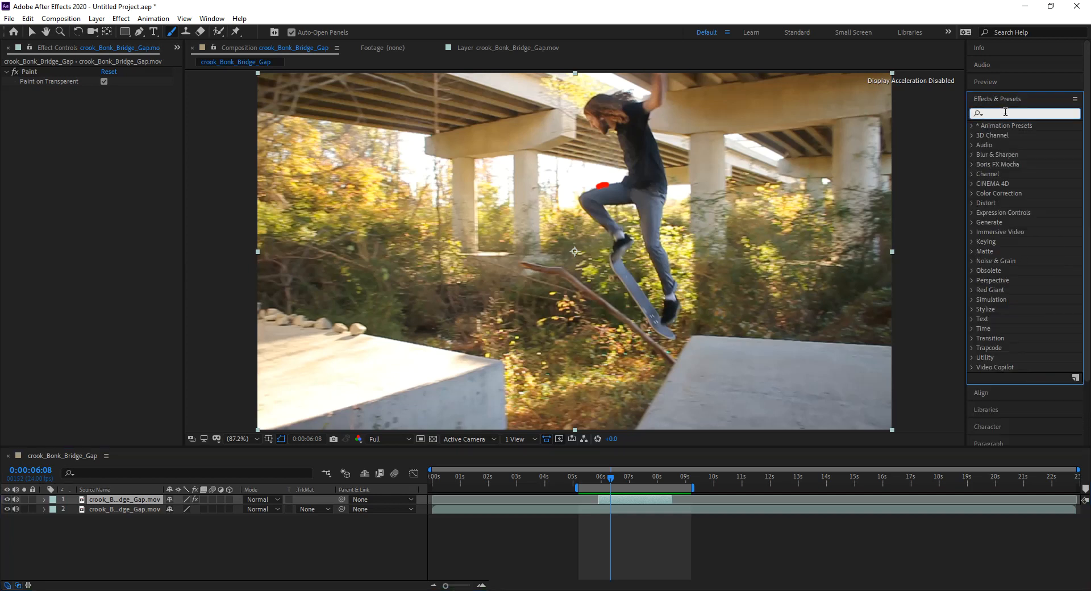
{"action": "type", "text": "fil"}
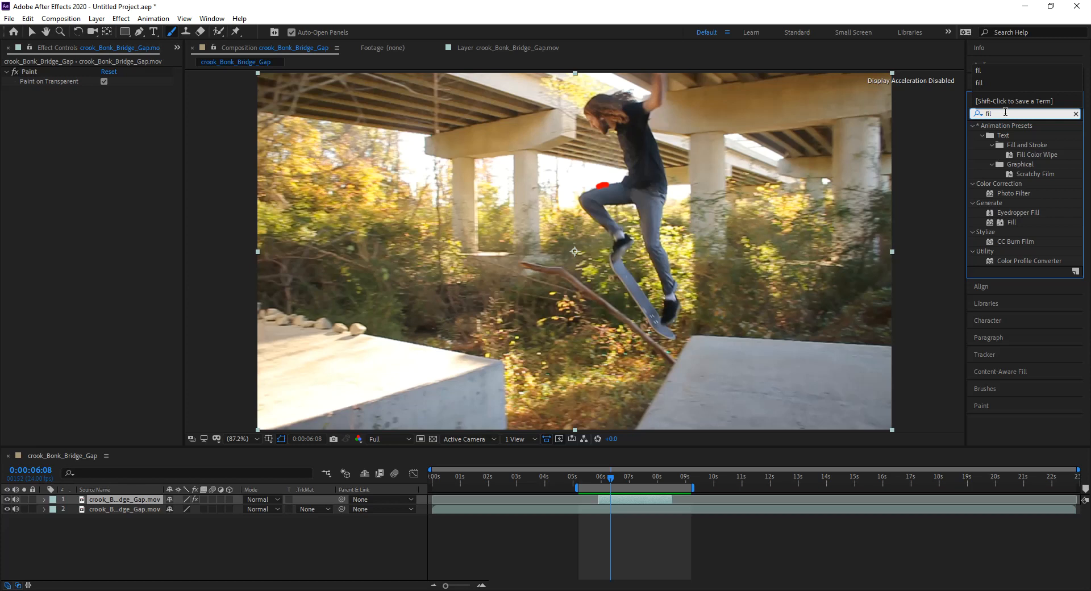
{"action": "type", "text": "l"}
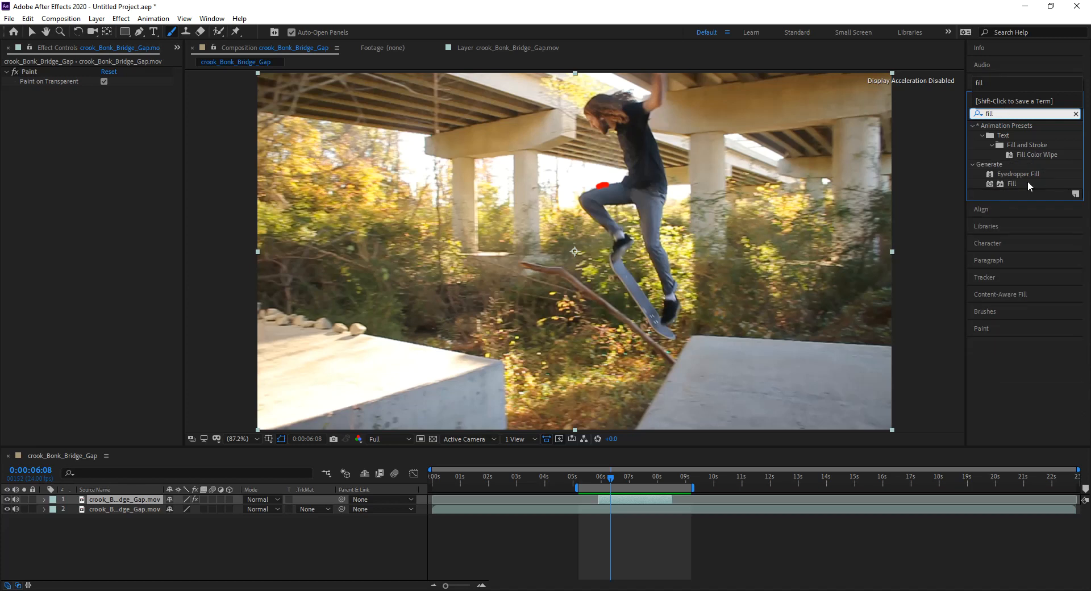
{"action": "left_click_drag", "start_coordinate": [1022, 183], "coordinate": [568, 245]}
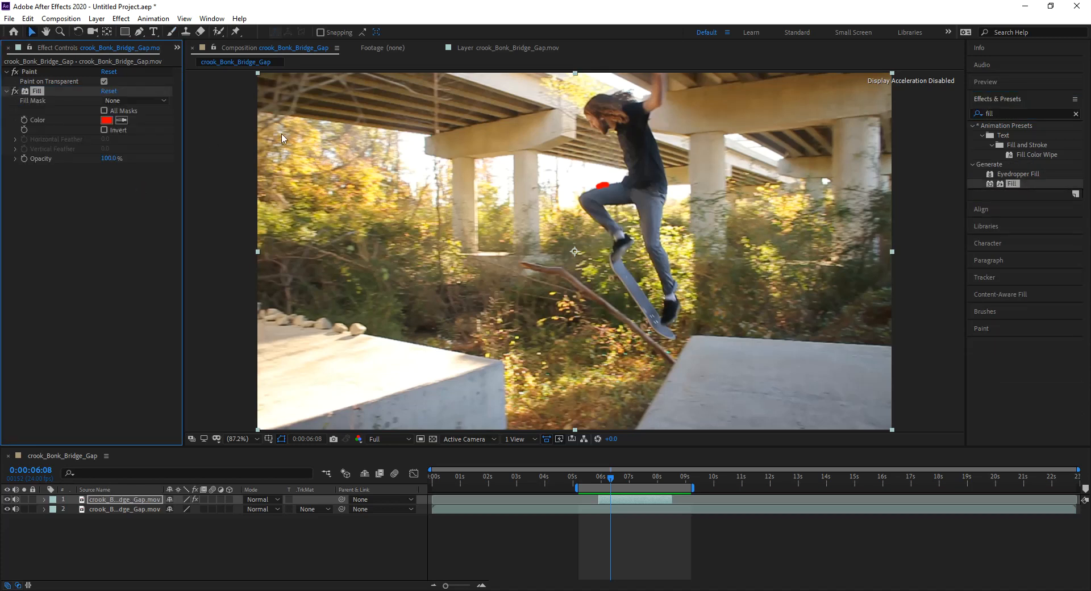
Step: Set the Fill color to orange FFAE00 and preview the recolored line
{"action": "left_click", "coordinate": [106, 120]}
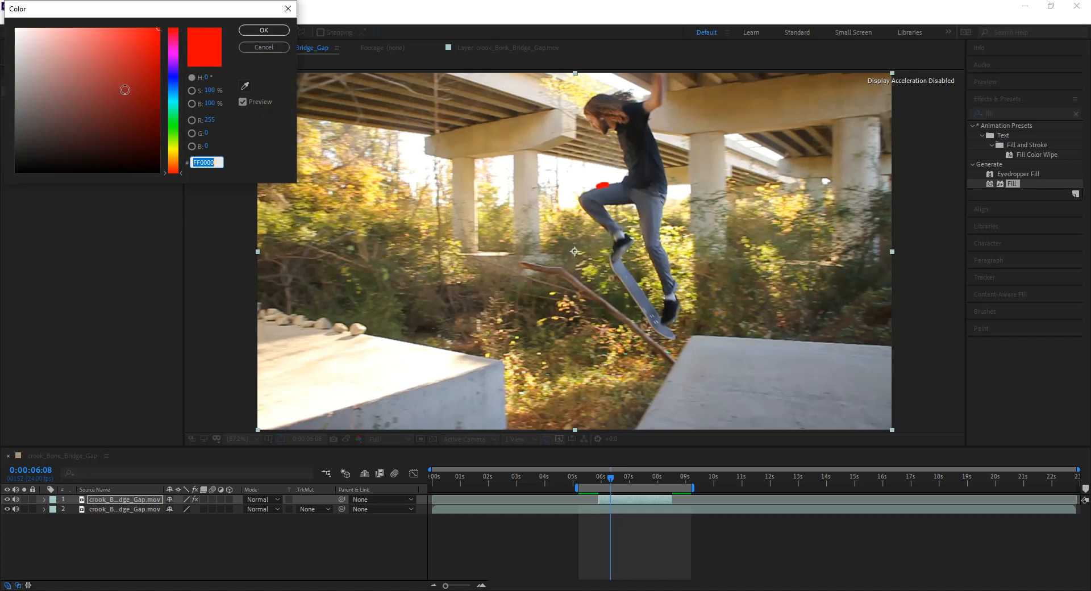
{"action": "mouse_move", "coordinate": [177, 156]}
{"action": "left_mouse_down"}
{"action": "mouse_move", "coordinate": [179, 144]}
{"action": "mouse_move", "coordinate": [182, 155]}
{"action": "left_mouse_up"}
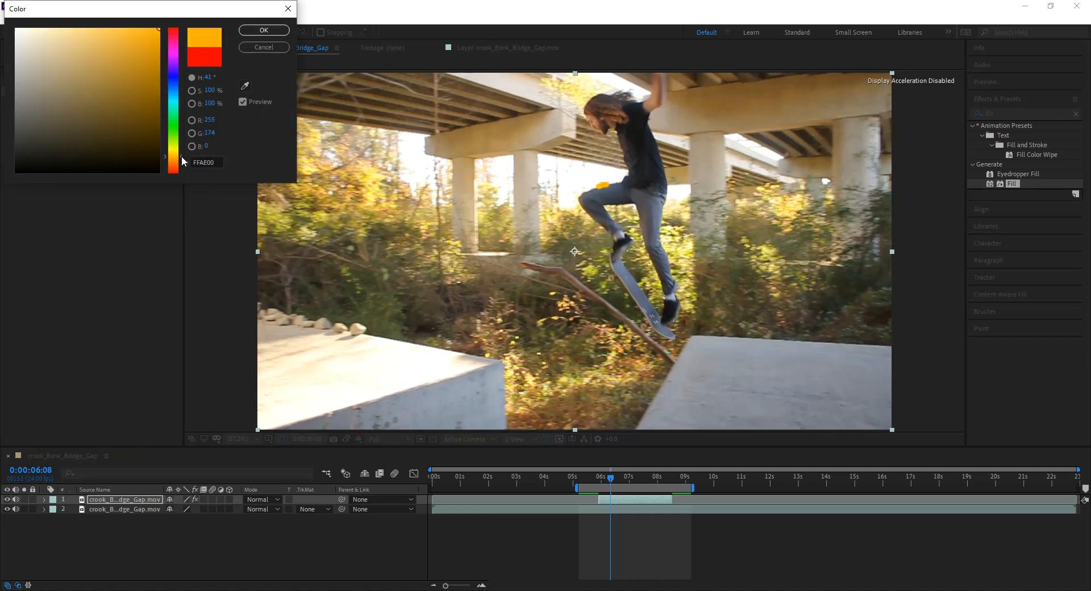
{"action": "left_click", "coordinate": [260, 31]}
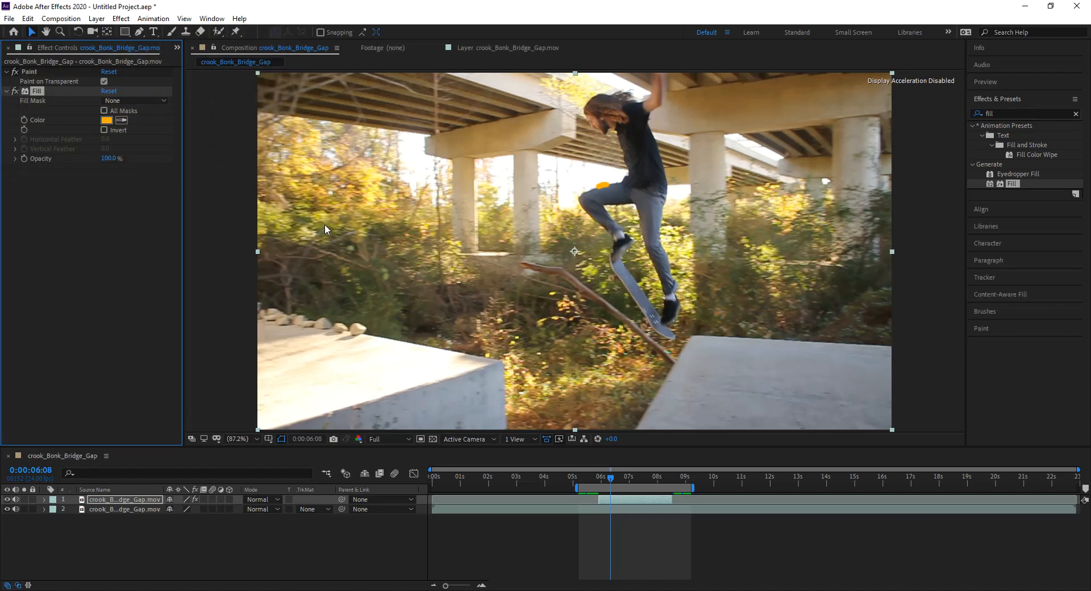
{"action": "key", "text": "space"}
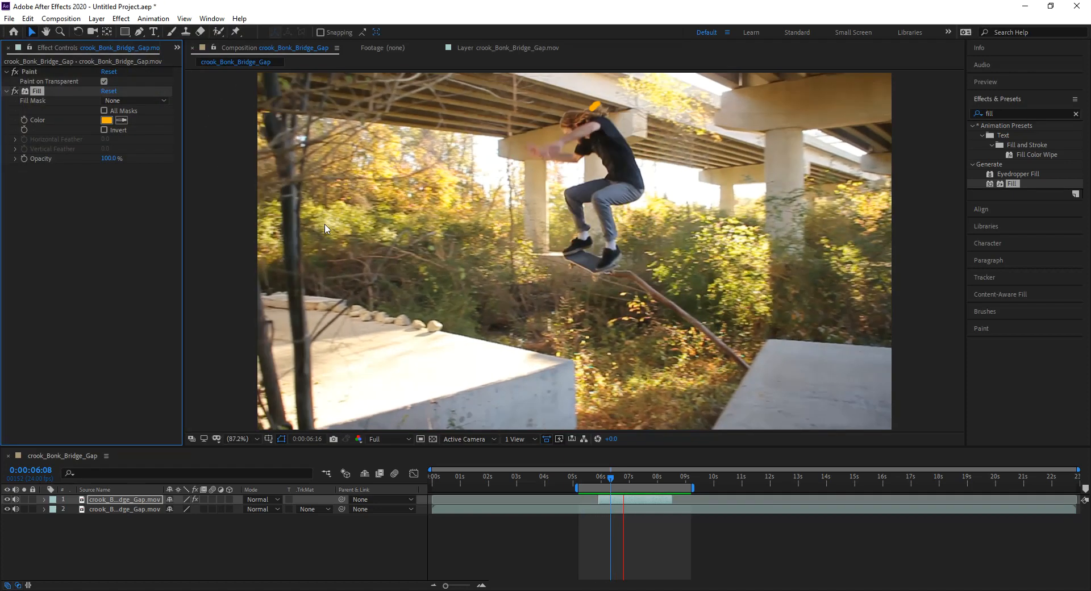
{"action": "key", "text": "space"}
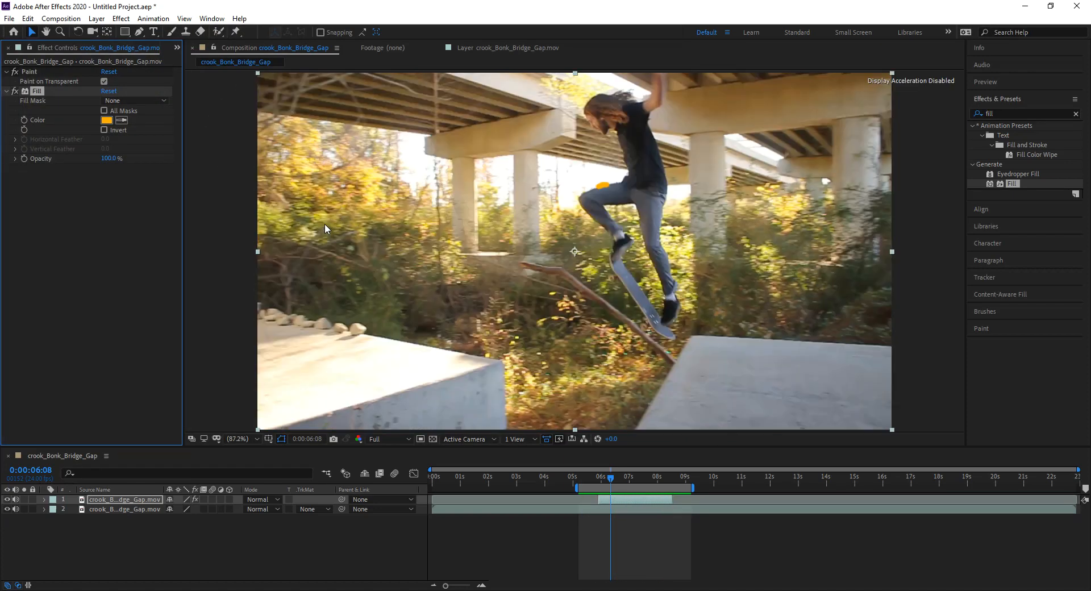
Step: Go to frame 0:00:07:21 and add the Stylize effect Brush Strokes below Fill on the painted layer
{"action": "left_click_drag", "start_coordinate": [641, 478], "coordinate": [654, 483]}
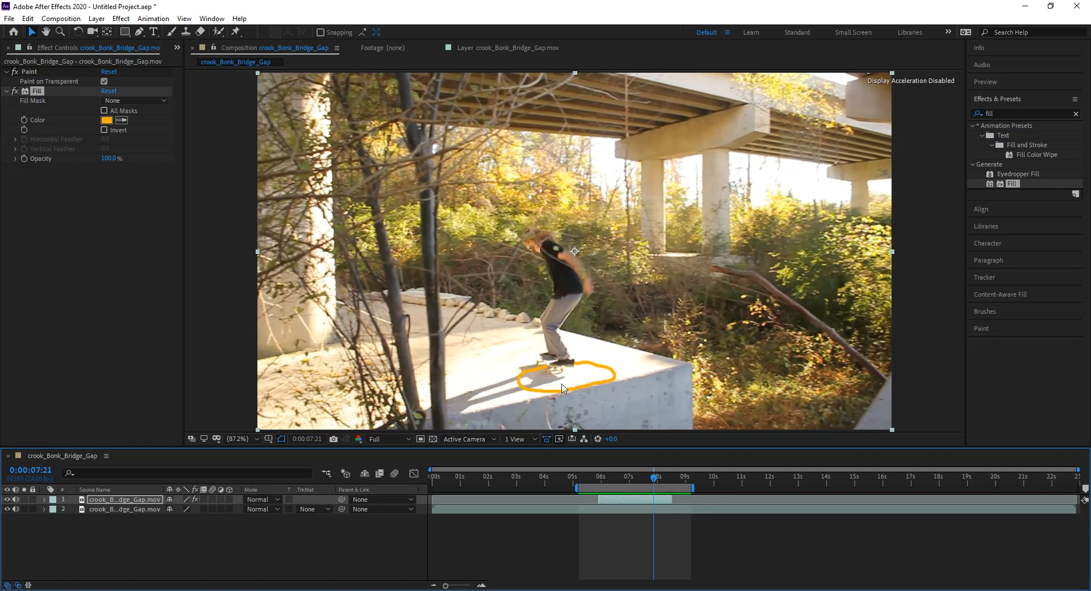
{"action": "left_click_drag", "start_coordinate": [998, 111], "coordinate": [916, 113]}
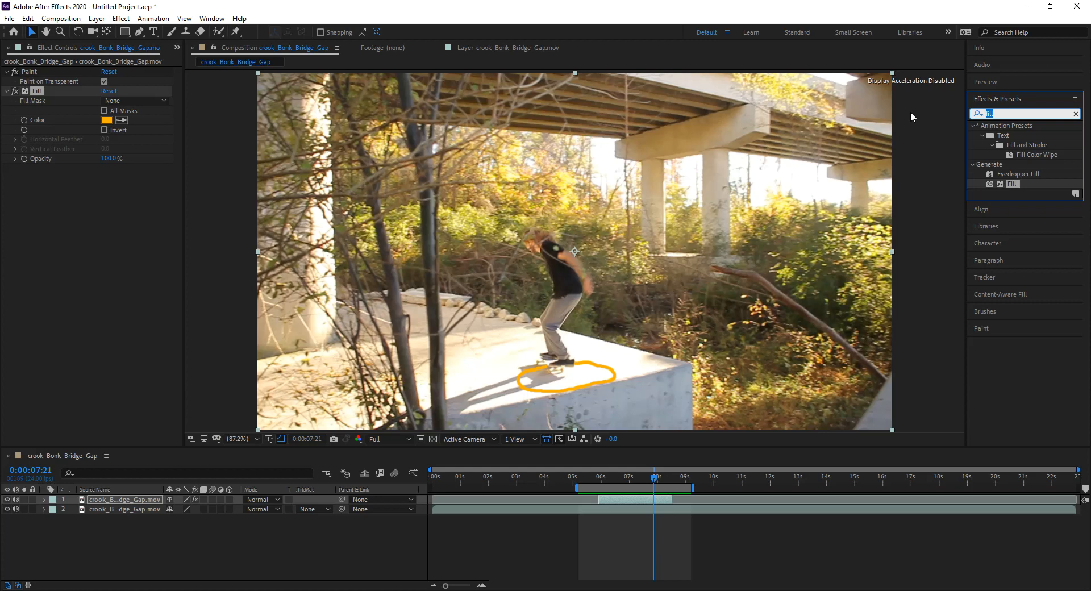
{"action": "key", "text": "BackSpace"}
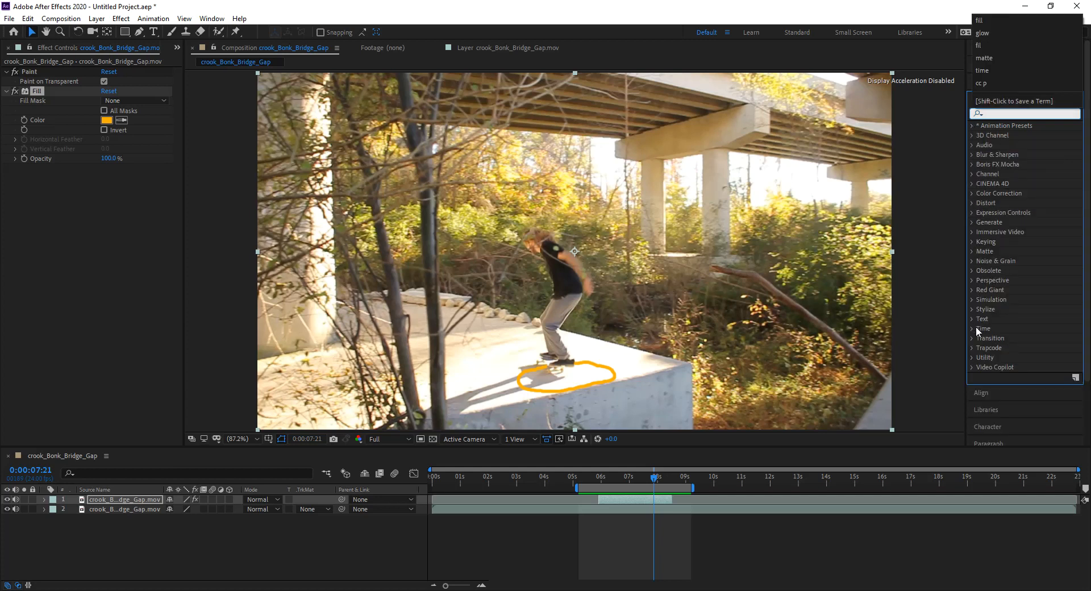
{"action": "left_click", "coordinate": [972, 309]}
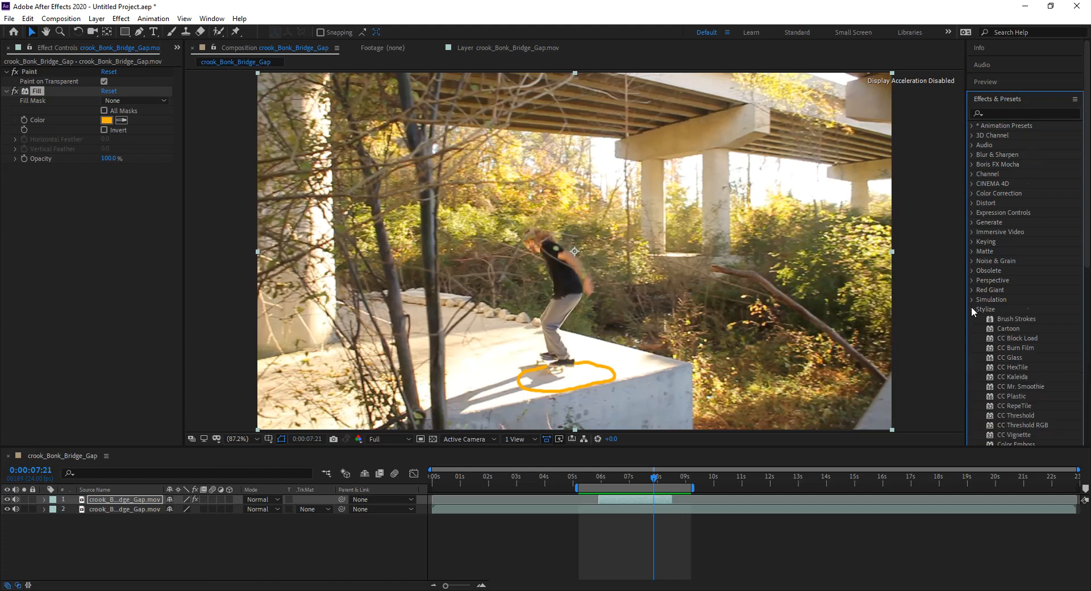
{"action": "mouse_move", "coordinate": [1008, 317]}
{"action": "left_mouse_down"}
{"action": "mouse_move", "coordinate": [57, 176]}
{"action": "mouse_move", "coordinate": [62, 187]}
{"action": "left_mouse_up"}
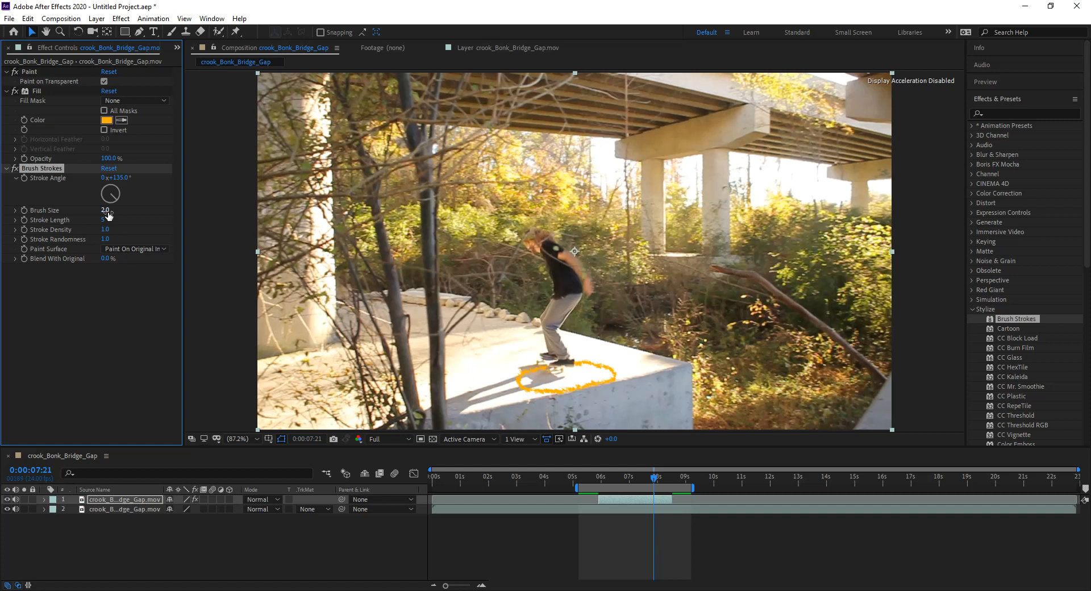
Step: Try a brush size of 2.3 and a longer stroke length in Brush Strokes, undoing each change
{"action": "left_click_drag", "start_coordinate": [106, 210], "coordinate": [119, 210]}
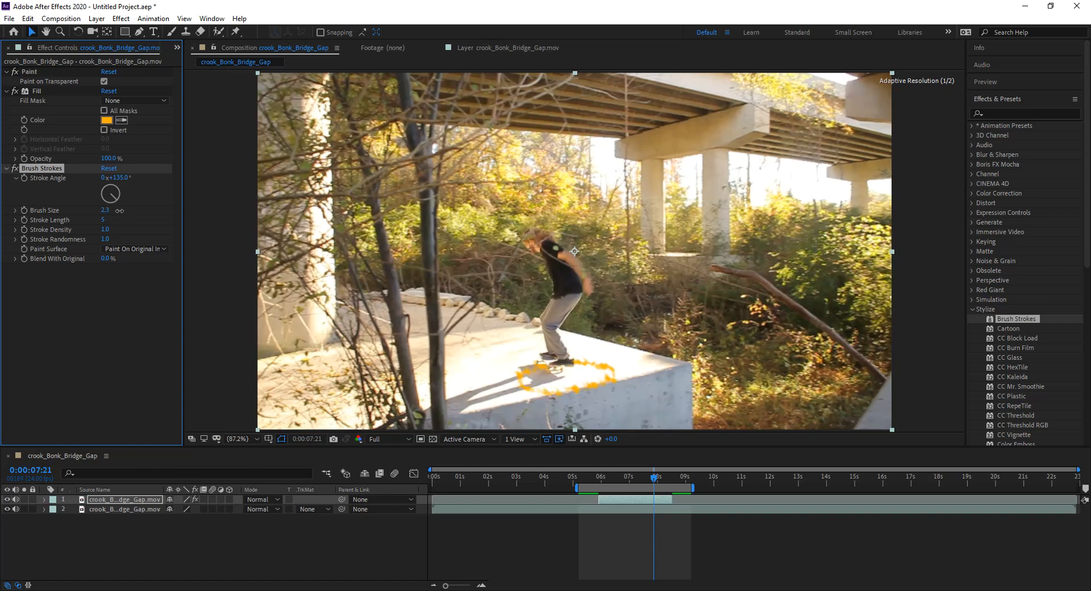
{"action": "key", "text": "ctrl+z"}
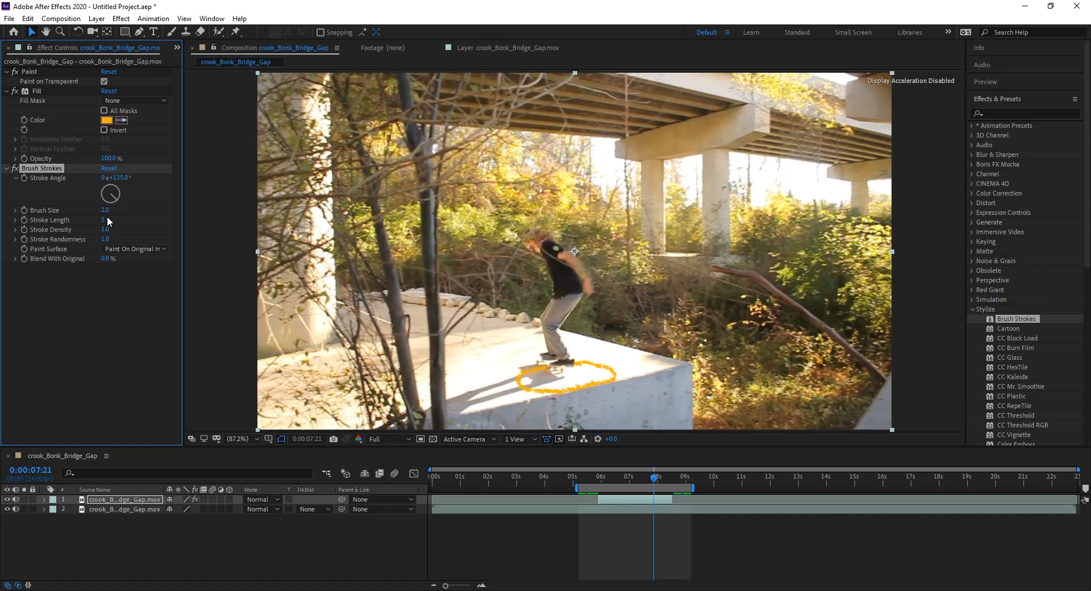
{"action": "left_click_drag", "start_coordinate": [105, 220], "coordinate": [114, 220]}
{"action": "key", "text": "ctrl+z"}
Step: Find the Glow effect and add it below Brush Strokes on the painted layer
{"action": "left_click", "coordinate": [988, 113]}
{"action": "type", "text": "glow"}
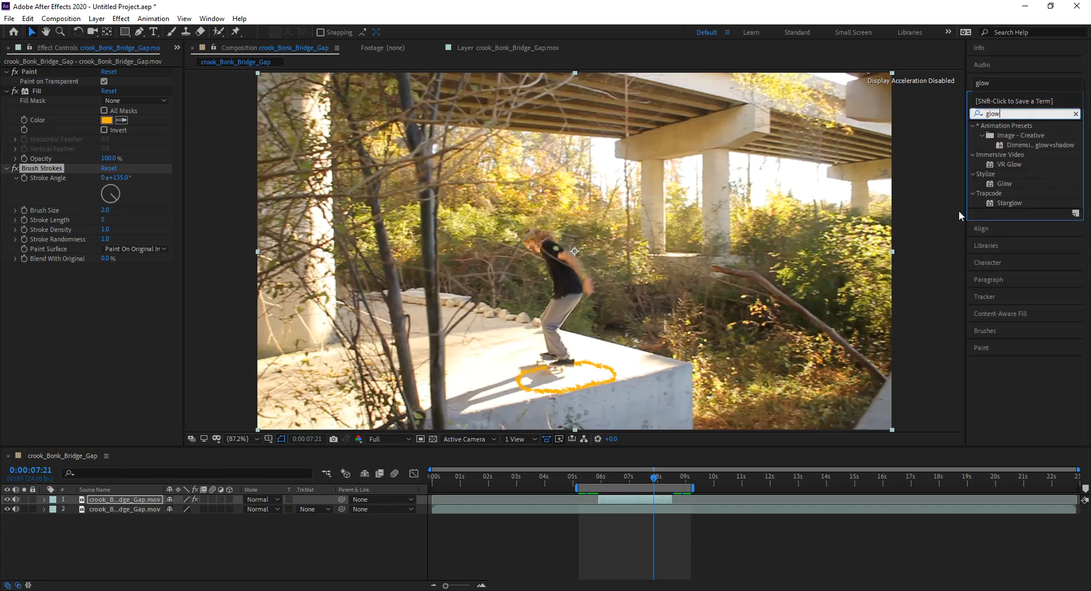
{"action": "mouse_move", "coordinate": [996, 184]}
{"action": "left_mouse_down"}
{"action": "mouse_move", "coordinate": [921, 216]}
{"action": "mouse_move", "coordinate": [108, 307]}
{"action": "left_mouse_up"}
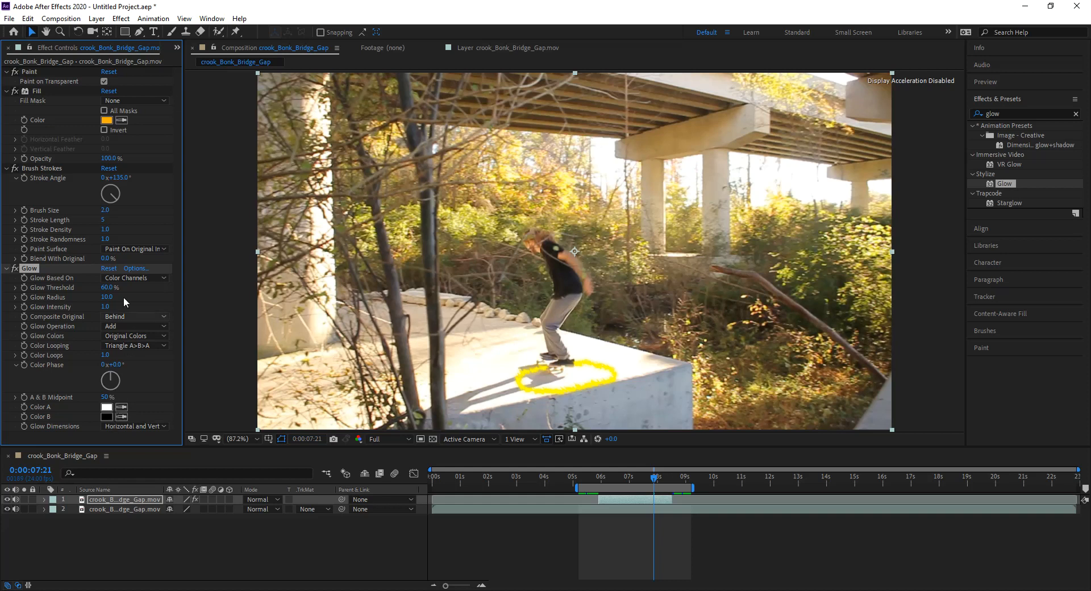
Step: Try other glow radius, intensity and color looping settings, and restore the Glow defaults
{"action": "left_click_drag", "start_coordinate": [108, 296], "coordinate": [118, 299]}
{"action": "left_click_drag", "start_coordinate": [113, 297], "coordinate": [119, 299]}
{"action": "left_click_drag", "start_coordinate": [114, 306], "coordinate": [125, 306]}
{"action": "left_click", "coordinate": [151, 278]}
{"action": "left_click", "coordinate": [165, 361]}
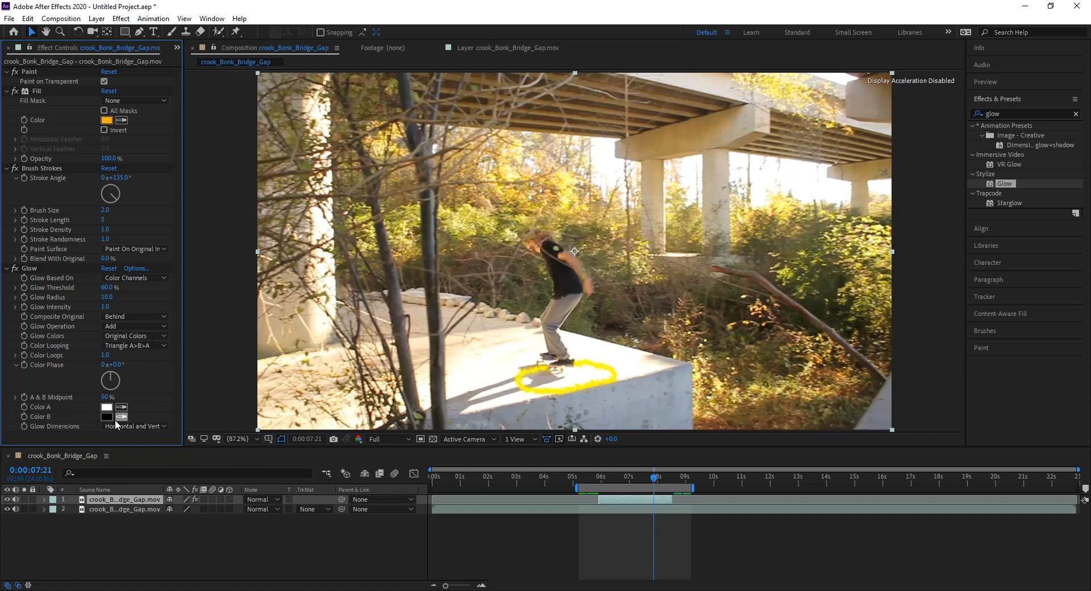
{"action": "left_click", "coordinate": [156, 344]}
{"action": "left_click", "coordinate": [155, 355]}
{"action": "left_click", "coordinate": [152, 346]}
{"action": "left_click", "coordinate": [164, 382]}
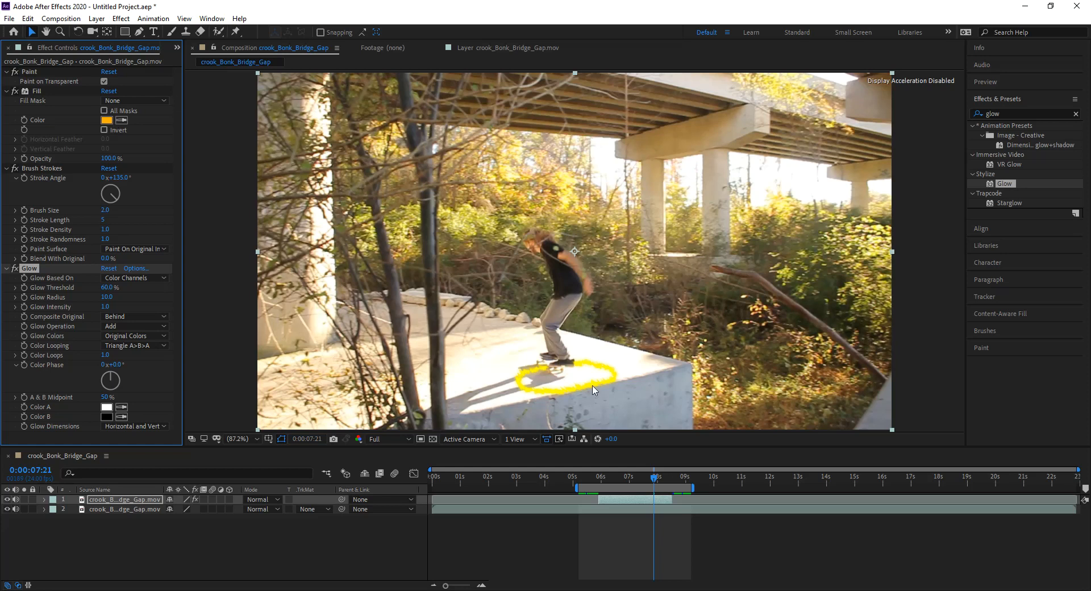
Step: Change the Fill color to pale yellow FEEB83 and play back the glowing line
{"action": "left_click", "coordinate": [110, 122]}
{"action": "mouse_move", "coordinate": [139, 51]}
{"action": "left_mouse_down"}
{"action": "mouse_move", "coordinate": [90, 33]}
{"action": "mouse_move", "coordinate": [52, 49]}
{"action": "mouse_move", "coordinate": [77, 51]}
{"action": "mouse_move", "coordinate": [72, 29]}
{"action": "mouse_move", "coordinate": [51, 30]}
{"action": "mouse_move", "coordinate": [94, 30]}
{"action": "mouse_move", "coordinate": [84, 28]}
{"action": "left_mouse_up"}
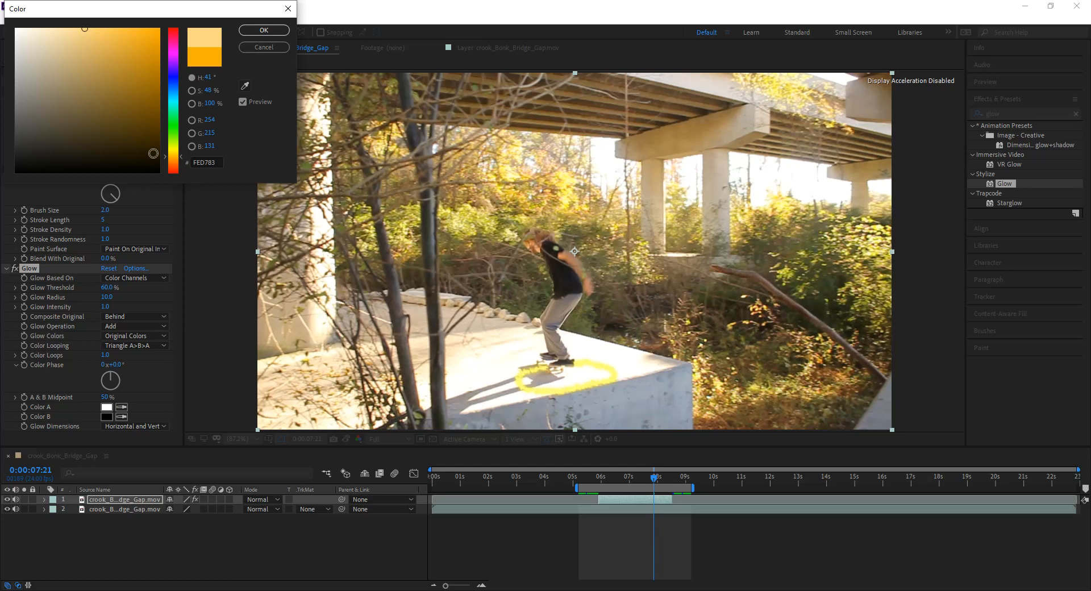
{"action": "left_click_drag", "start_coordinate": [180, 154], "coordinate": [181, 152]}
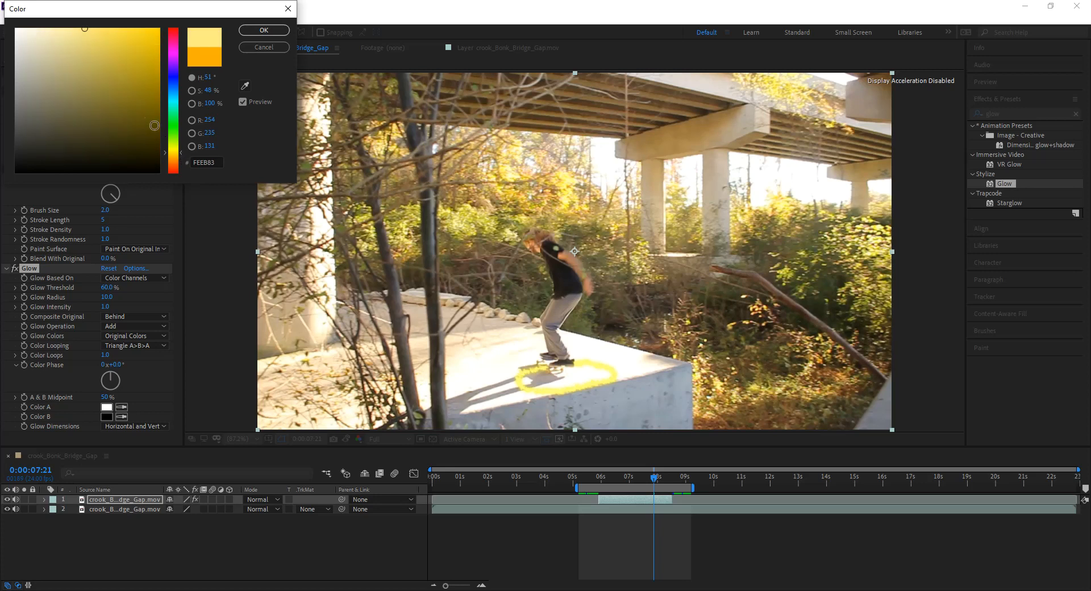
{"action": "left_click", "coordinate": [273, 28]}
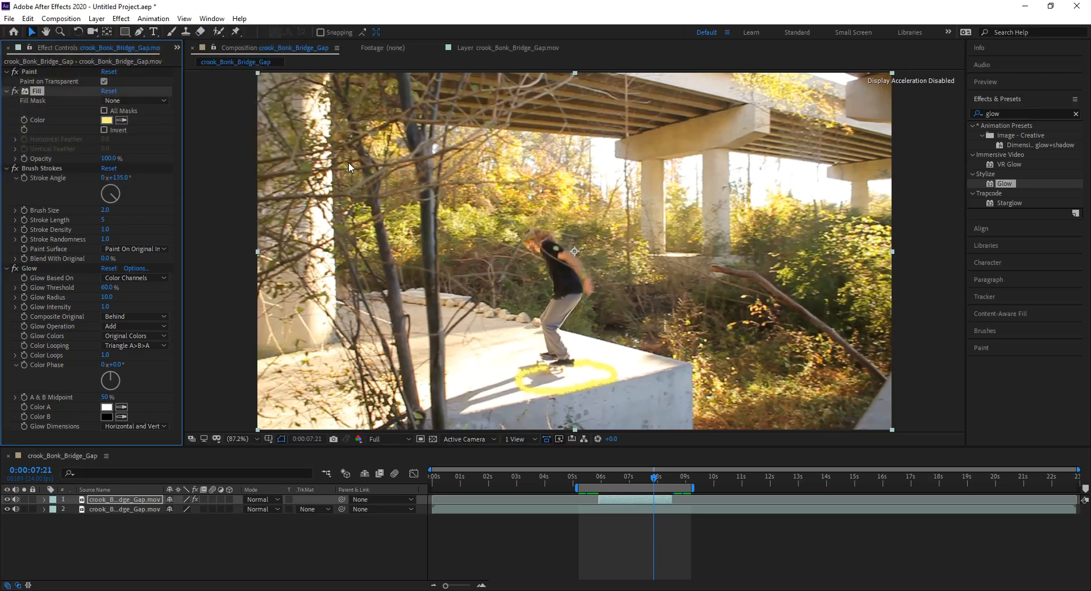
{"action": "key", "text": "space"}
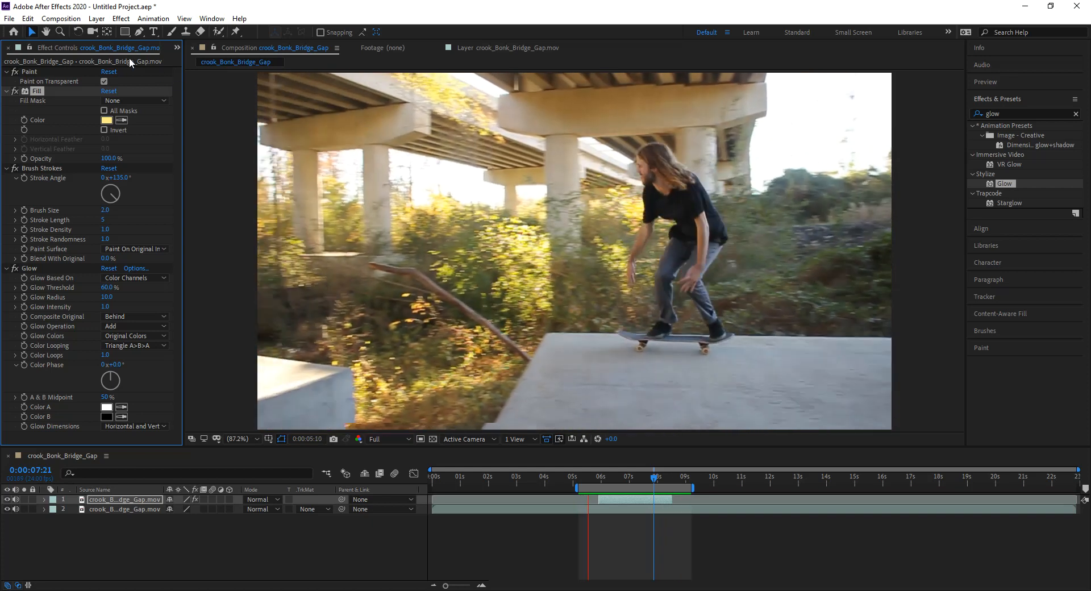
Step: Set the Fill color to light red FE8383
{"action": "left_click", "coordinate": [106, 120]}
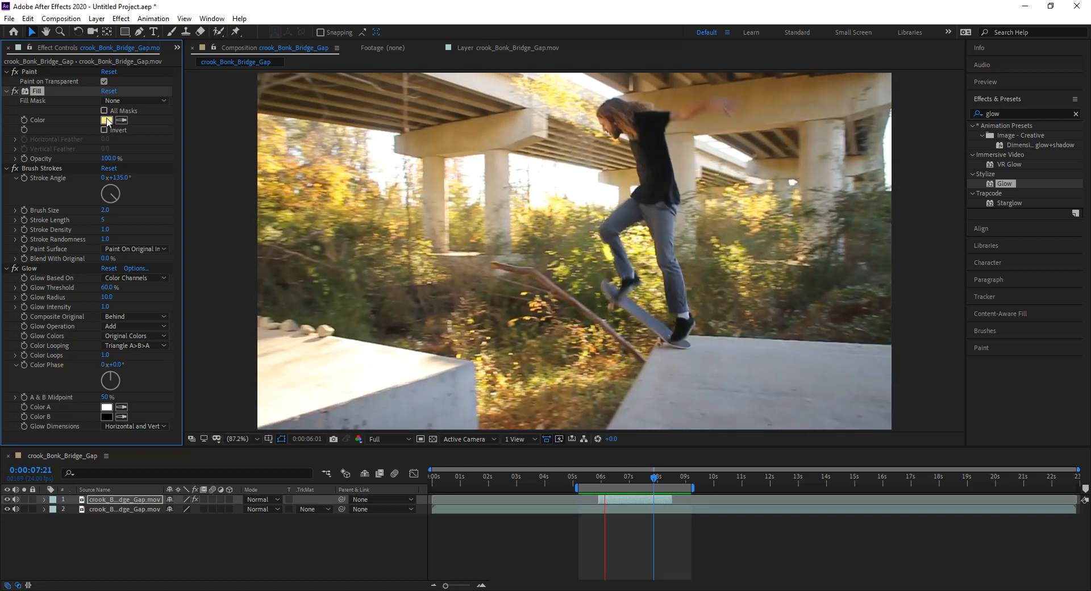
{"action": "left_click_drag", "start_coordinate": [172, 152], "coordinate": [185, 212]}
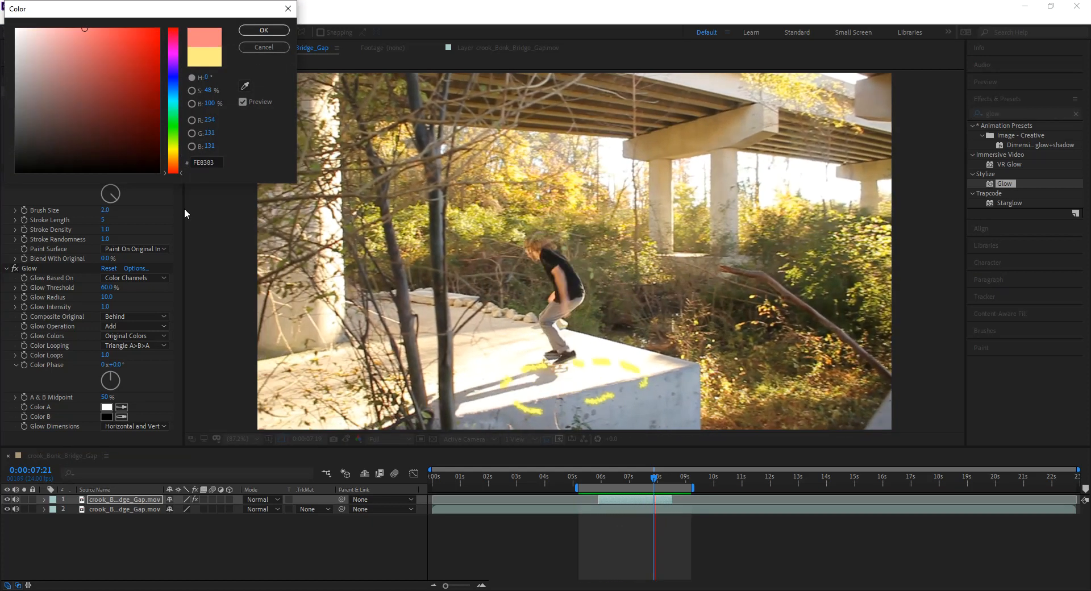
{"action": "left_click", "coordinate": [281, 30]}
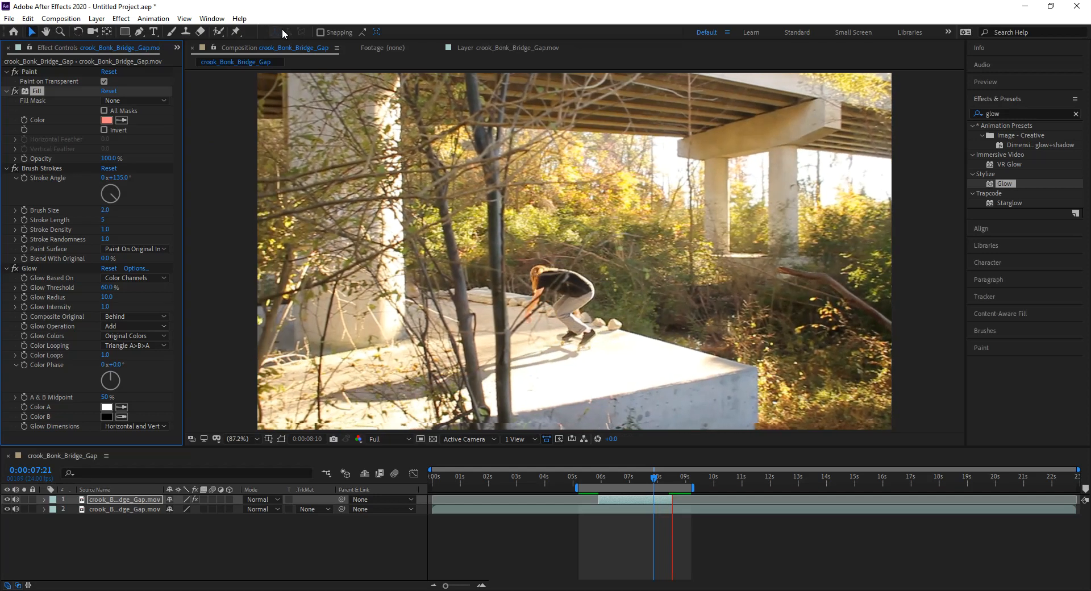